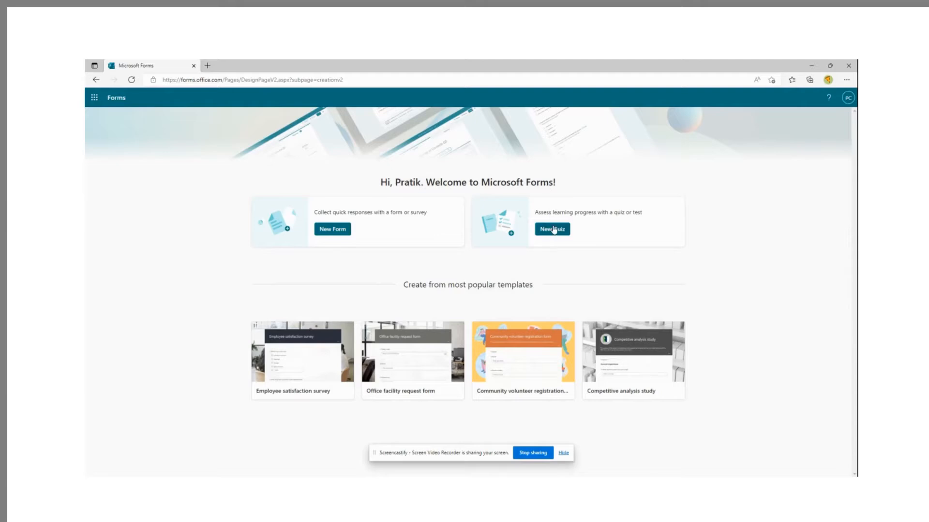
- Create a new quiz titled "Feedback Services" with the description "Feedback Of our services"
left_click(554, 230)
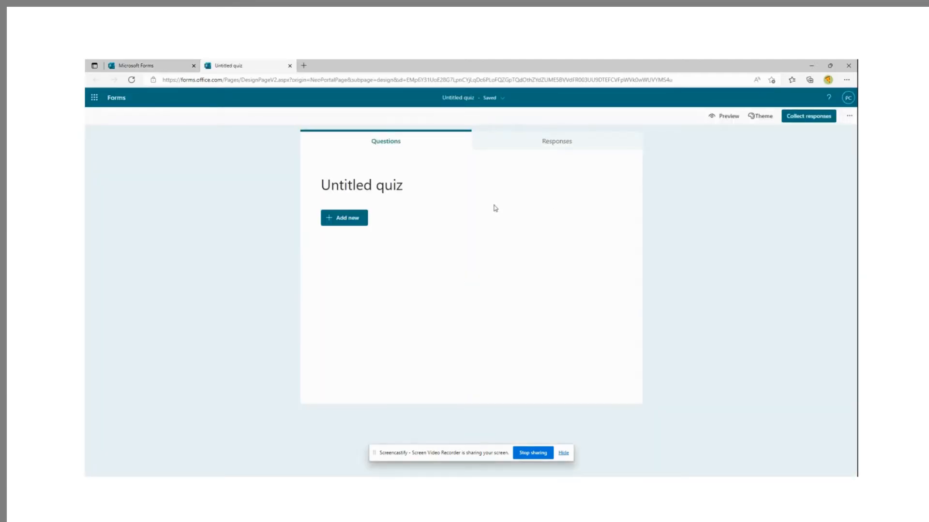
left_click(395, 192)
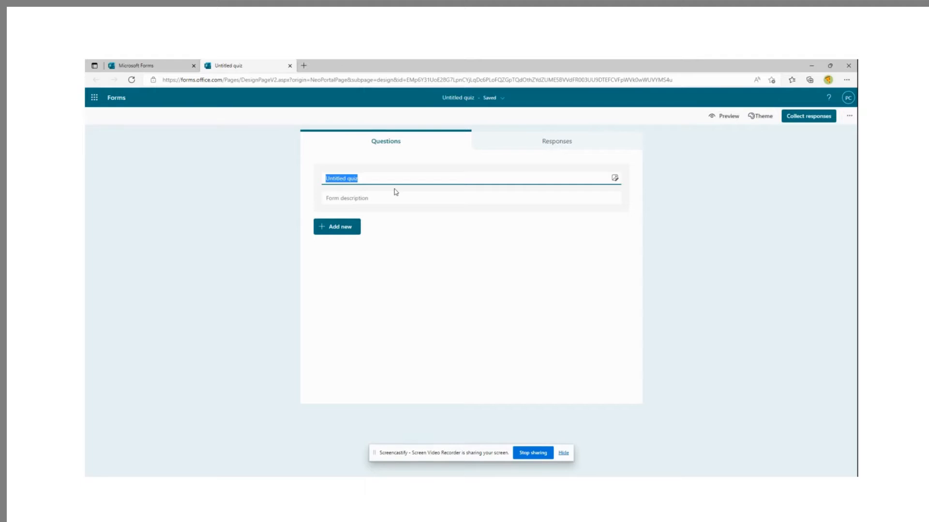
type("Feedback Services")
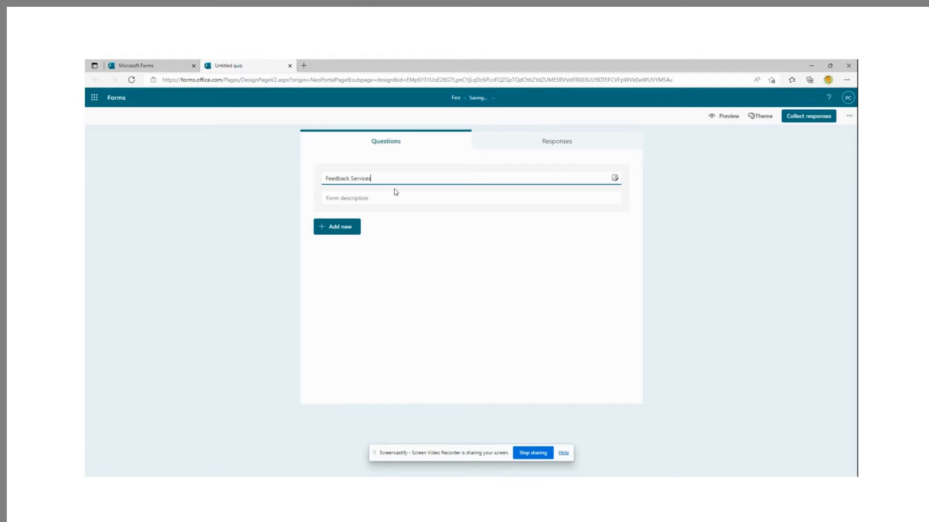
key("Tab")
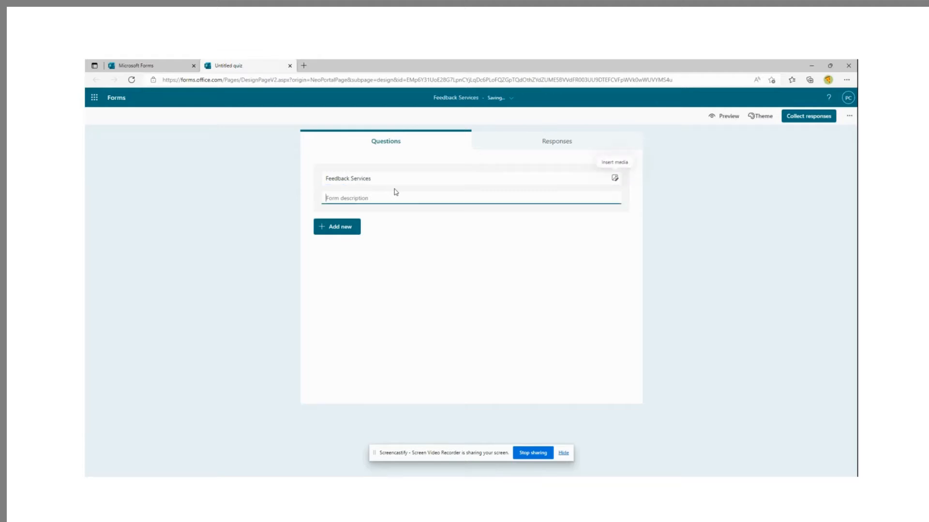
type("Feedback O")
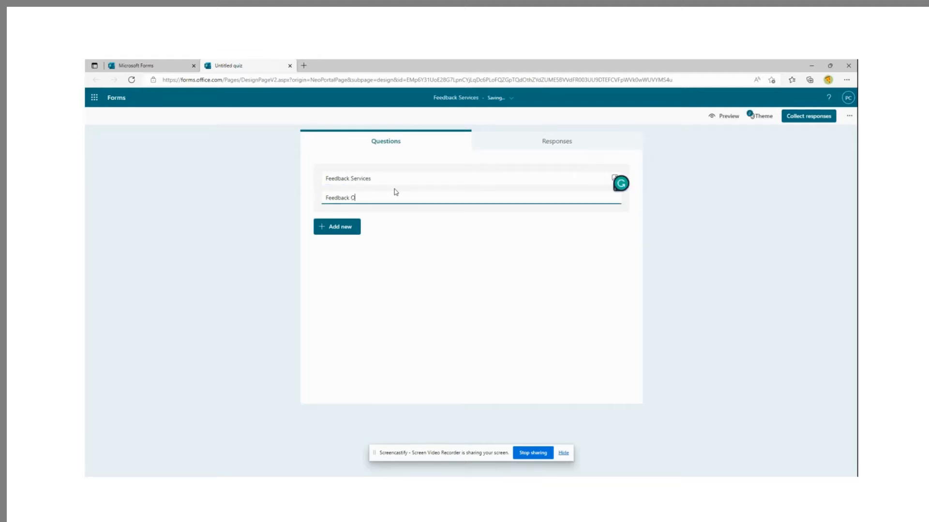
type("f our services")
- Add a rating question that asks "How would you like to rate our services?"
key("Tab")
key("Return")
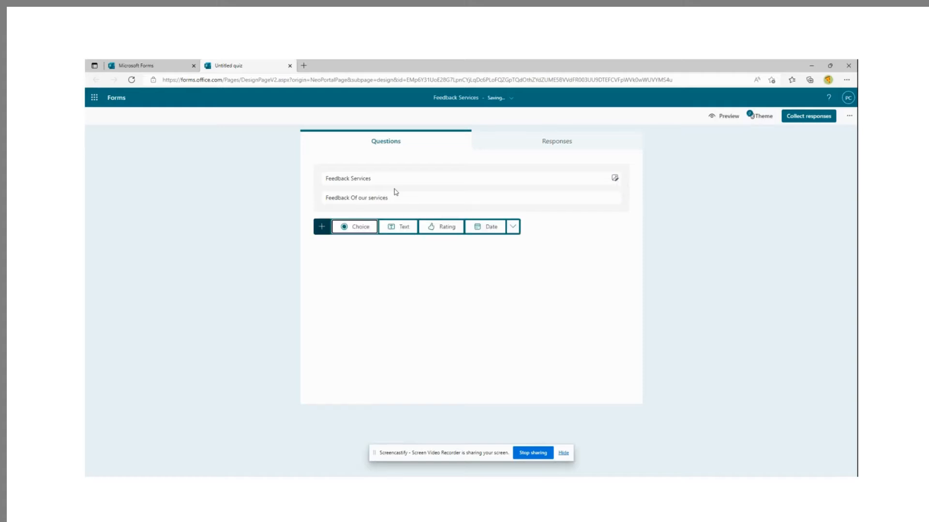
left_click(447, 230)
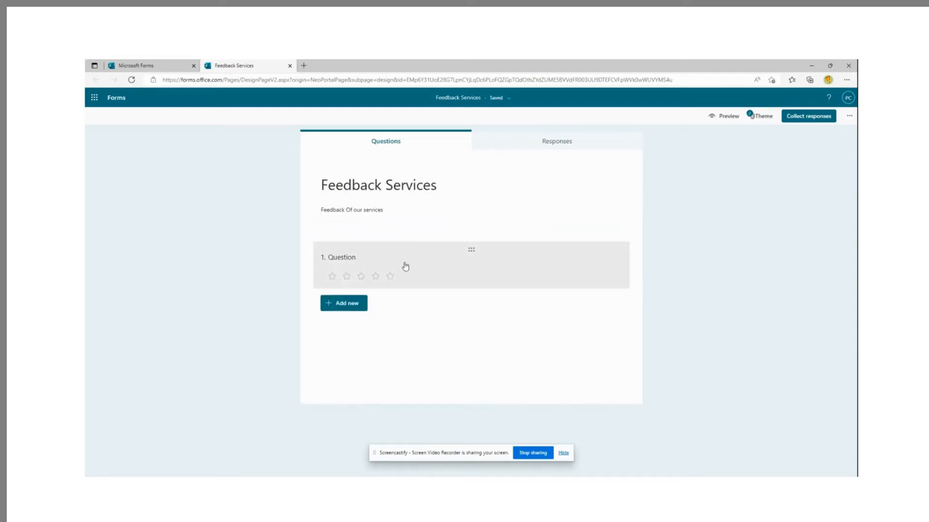
left_click(346, 271)
type("How")
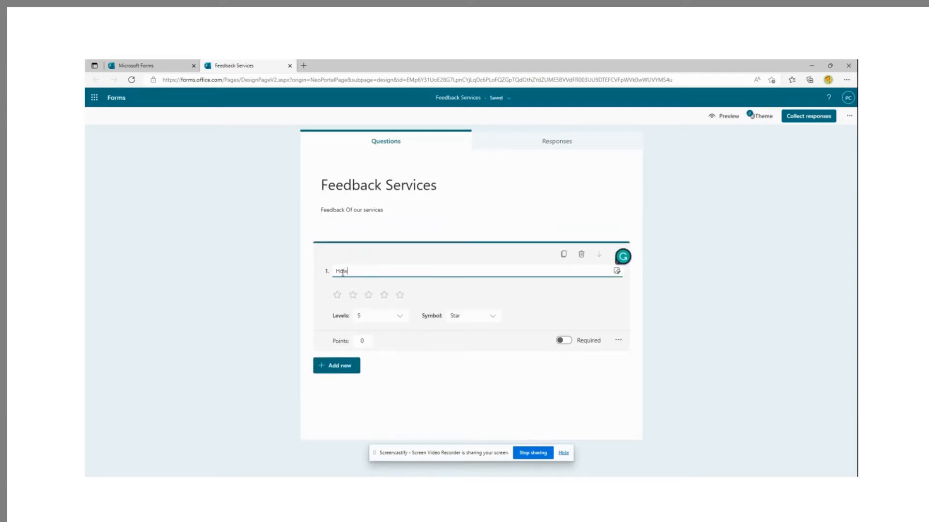
type(" would you like to rate our services?")
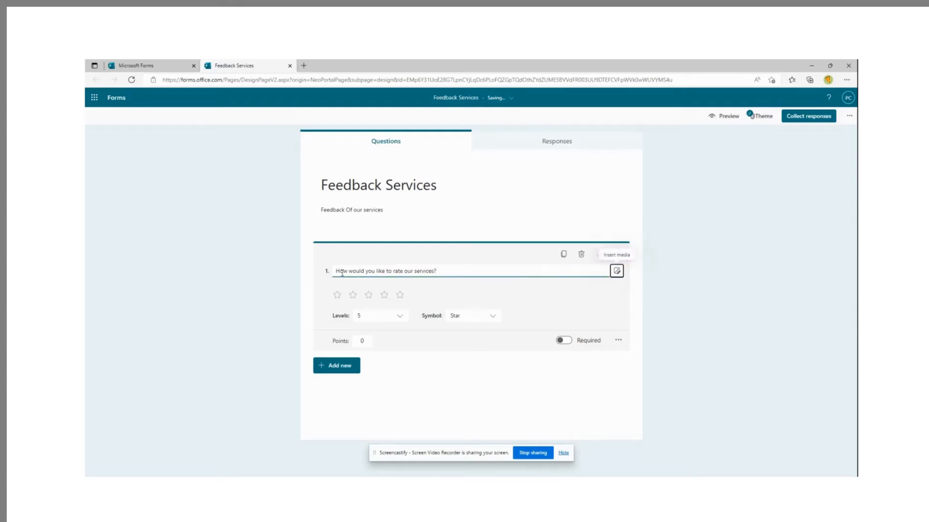
- Keep the star symbol for the rating question, make it required and set its points to 5
left_click(495, 316)
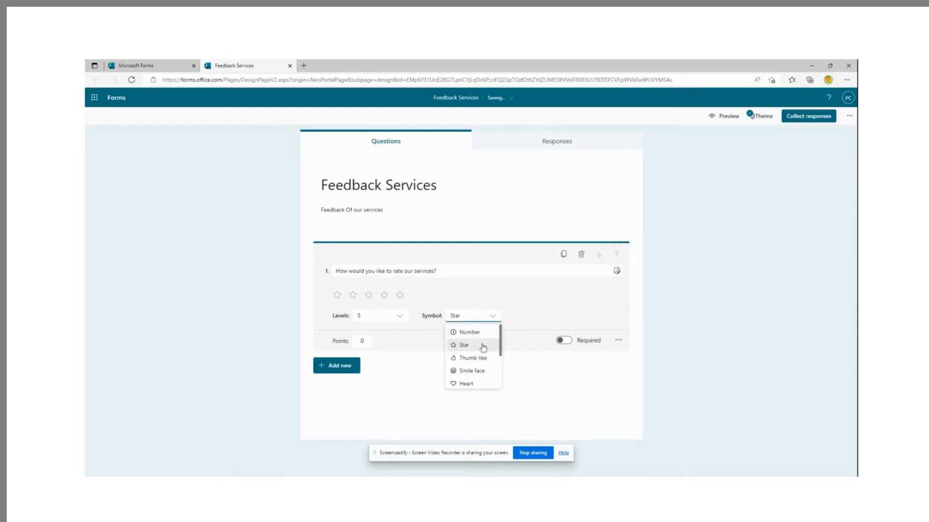
left_click(575, 396)
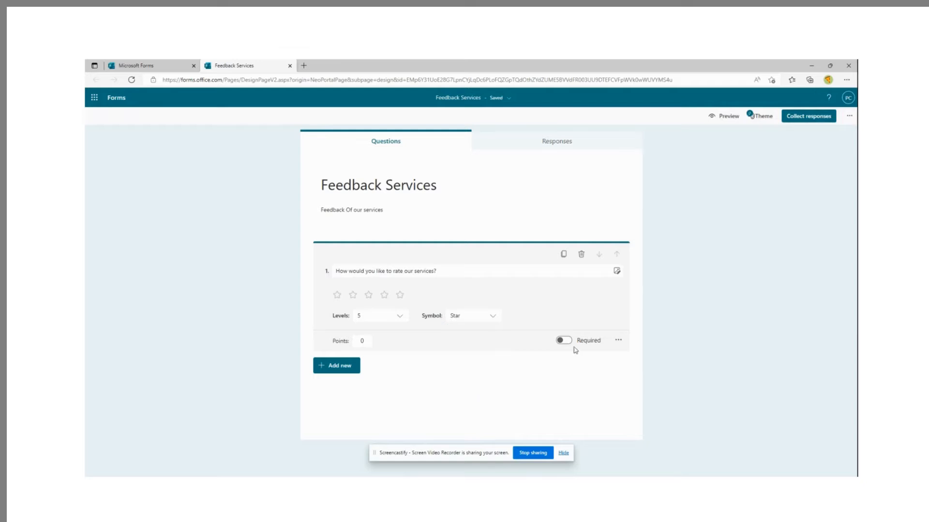
left_click(564, 341)
left_click(352, 344)
left_click(434, 361)
- Add a choice question that asks "Would refer our services to others?"
left_click(344, 304)
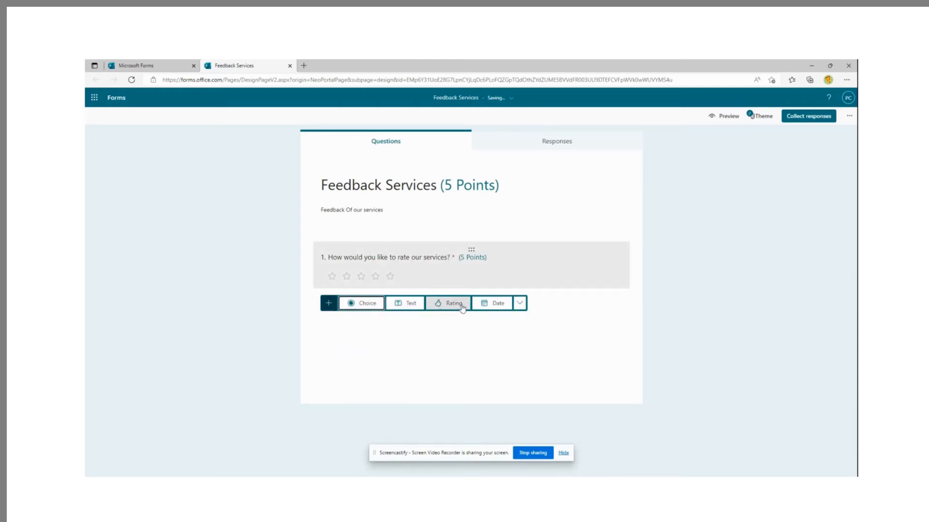
left_click(356, 306)
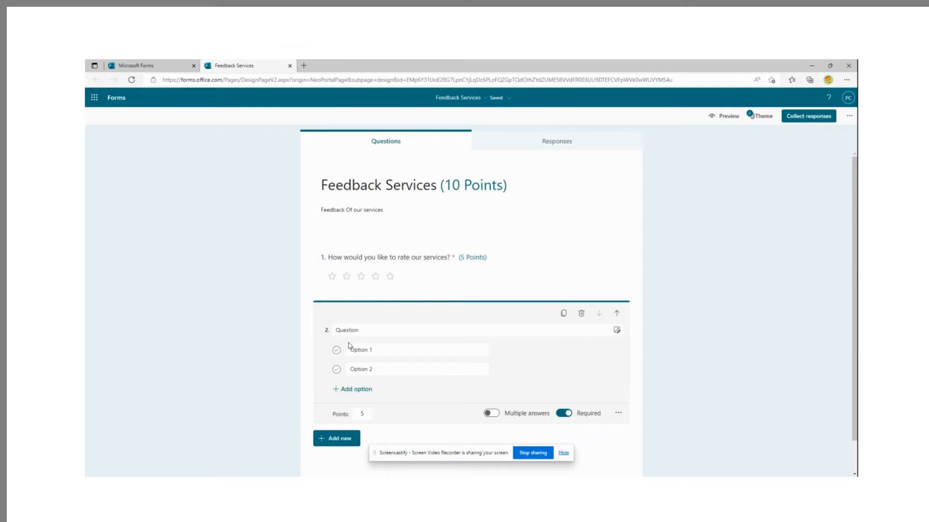
double_click(357, 330)
type("Would refer our services to y")
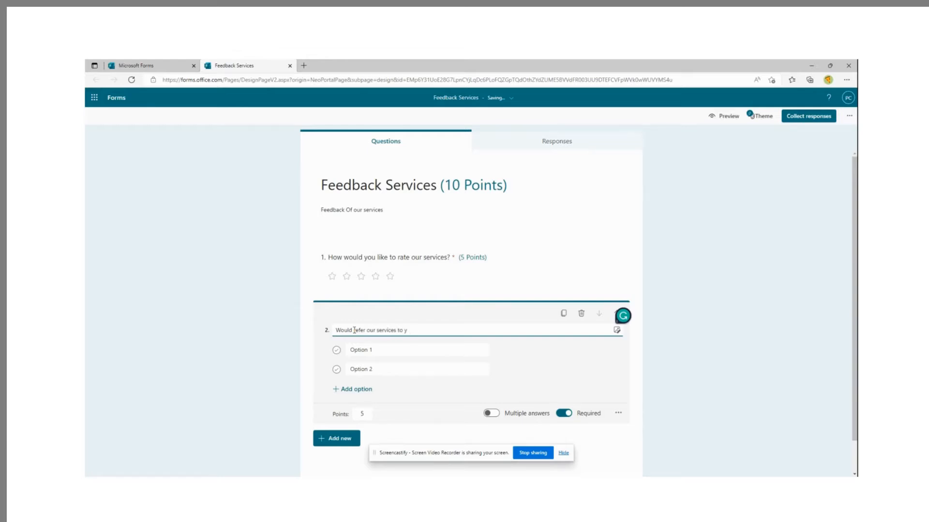
key("Tab")
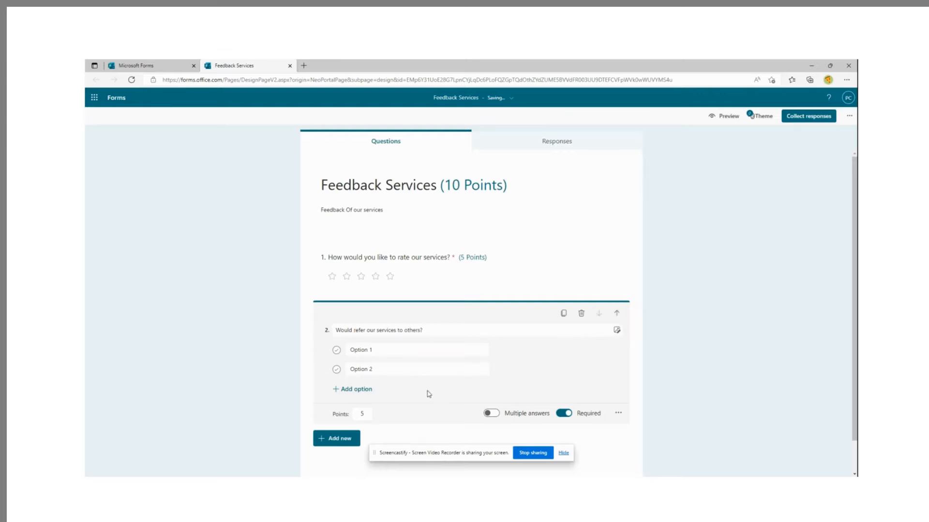
- Give the referral question the three answer options Yes, No and Maybe
left_click(356, 348)
type("Yes")
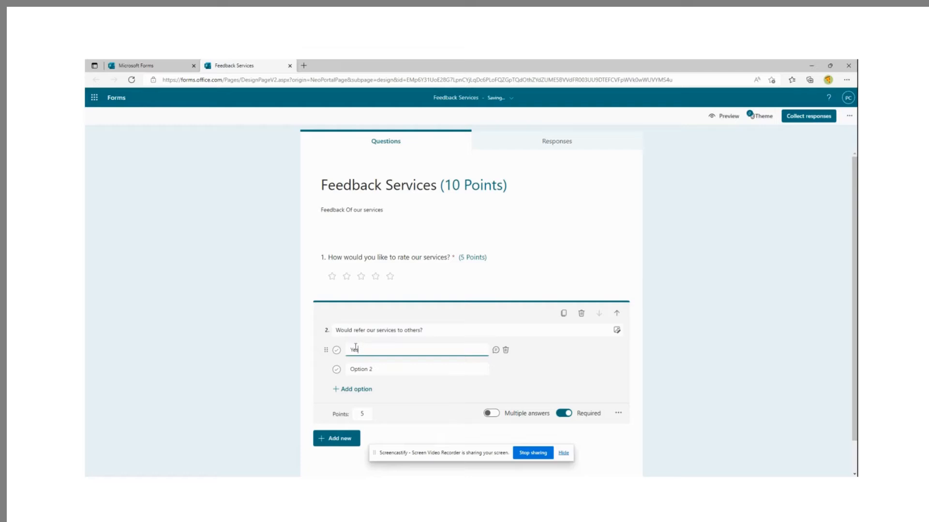
left_click(370, 371)
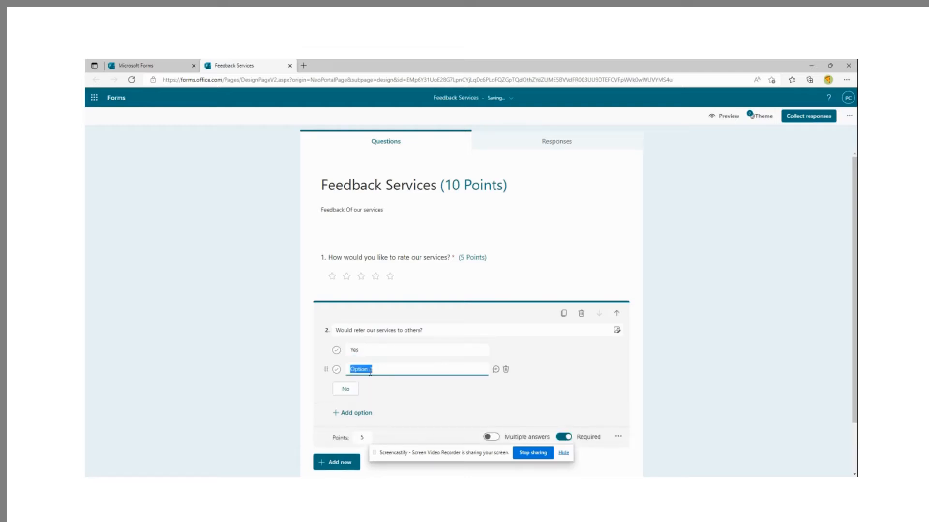
left_click(346, 389)
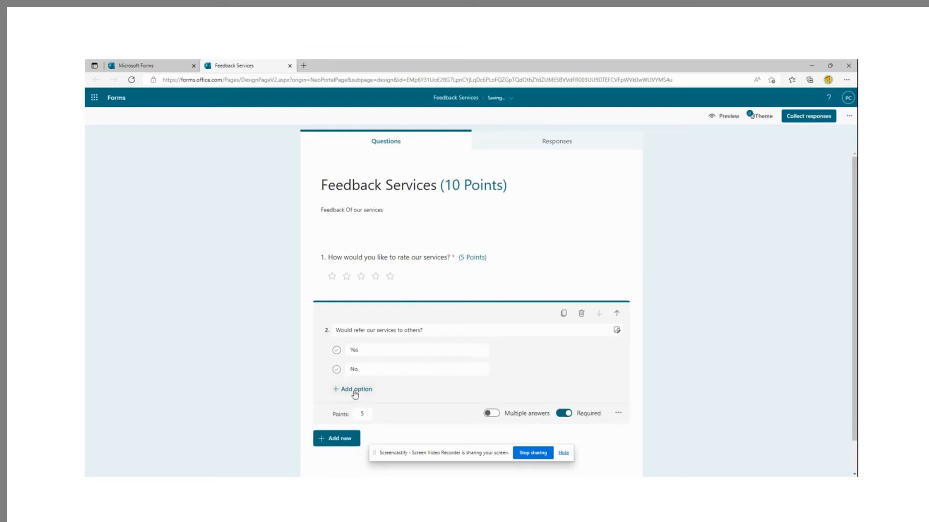
left_click(358, 389)
type("M")
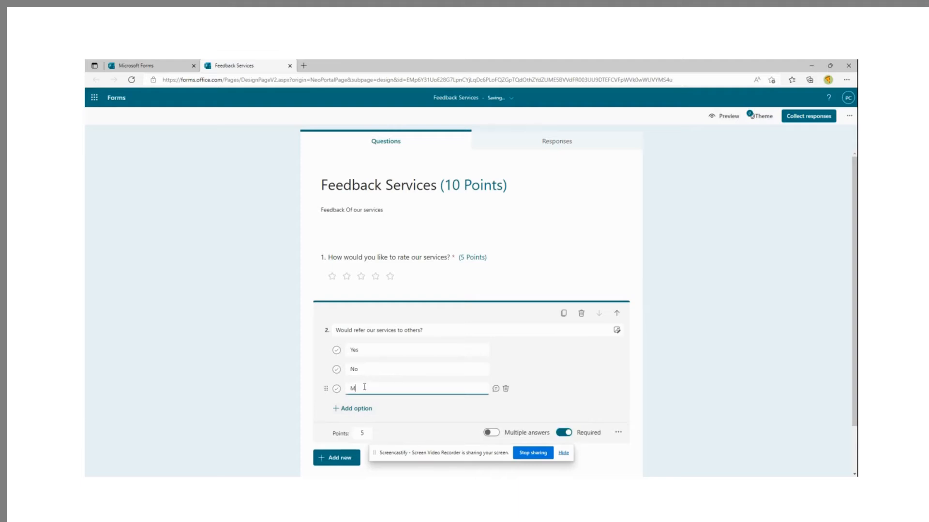
type("aybe")
left_click(668, 325)
- Set the referral question's points to 3
scroll(609, 385, "down", 1)
left_click(358, 380)
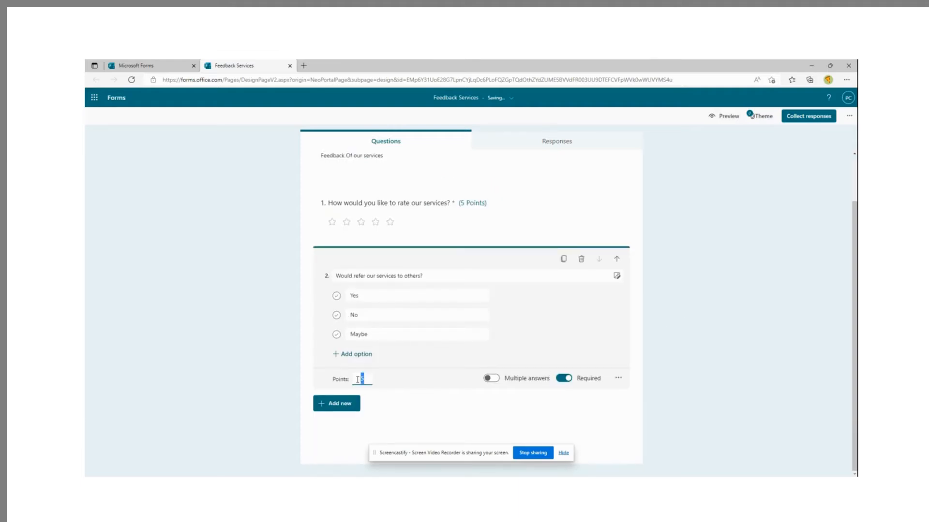
type("3")
left_click(327, 409)
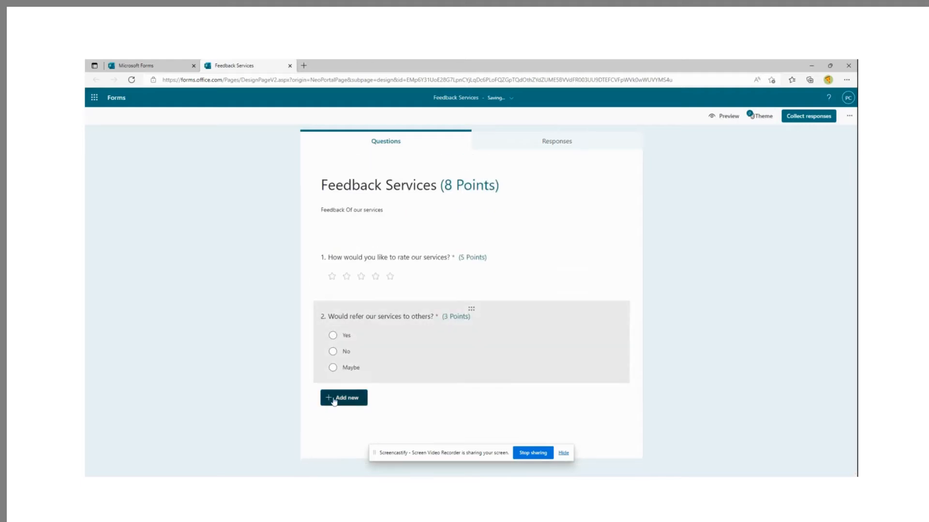
- Add a text question titled "More details" as the third question
left_click(334, 400)
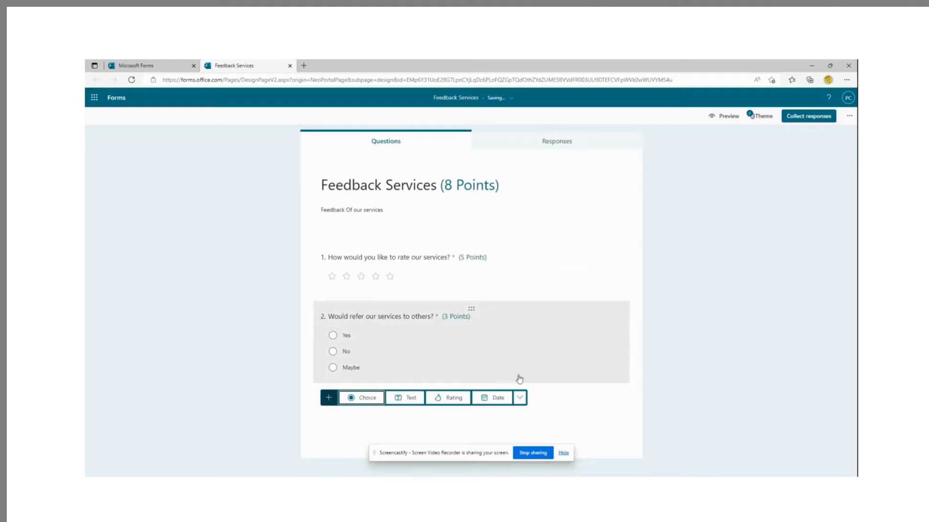
left_click(409, 403)
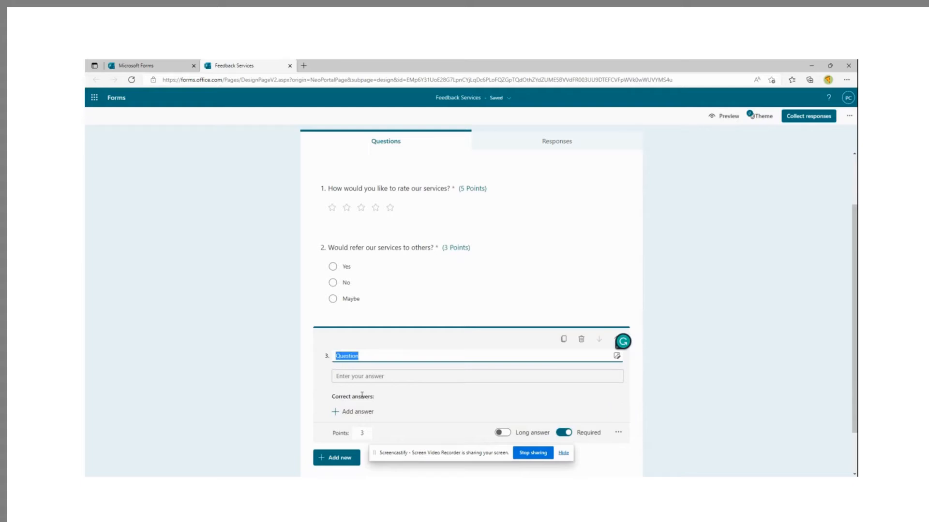
type("MOre")
key("BackSpace")
type("etails")
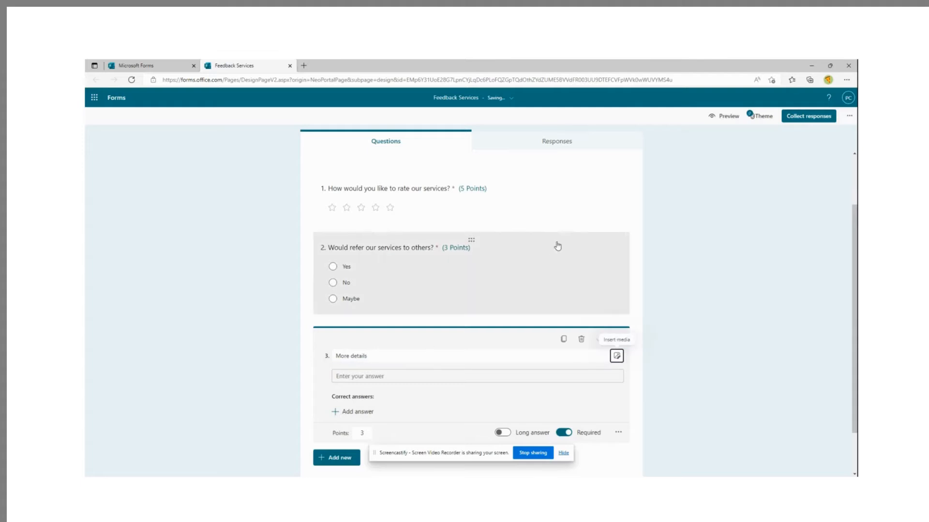
- Make the "More details" question optional and allow a long answer
scroll(556, 246, "down", 1)
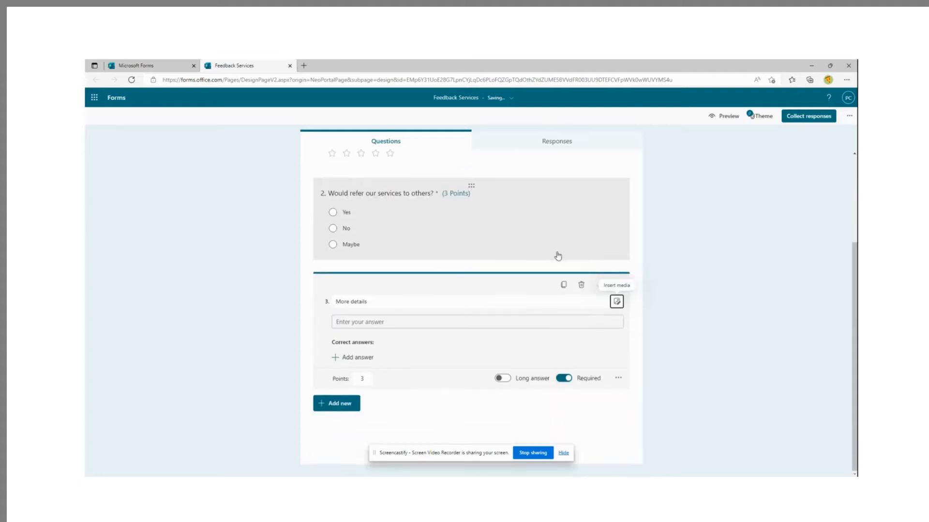
left_click(563, 378)
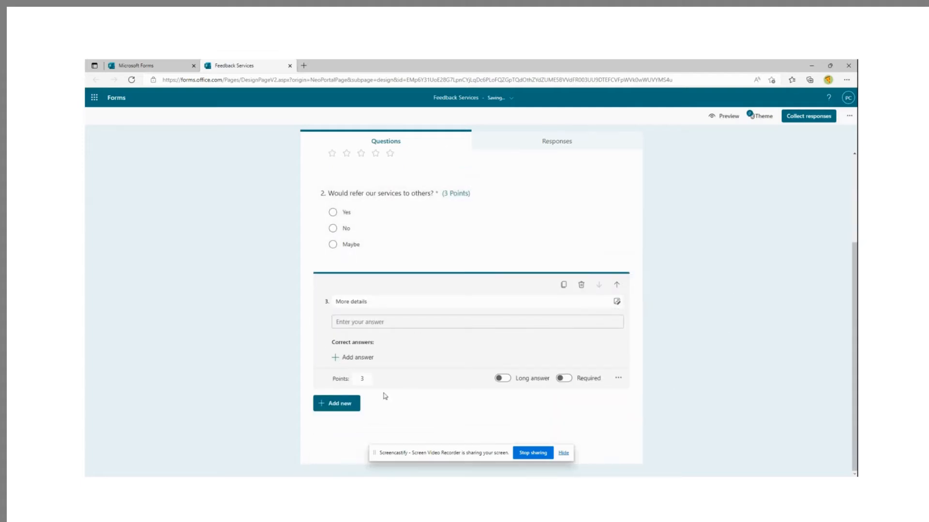
left_click(503, 379)
left_click(738, 326)
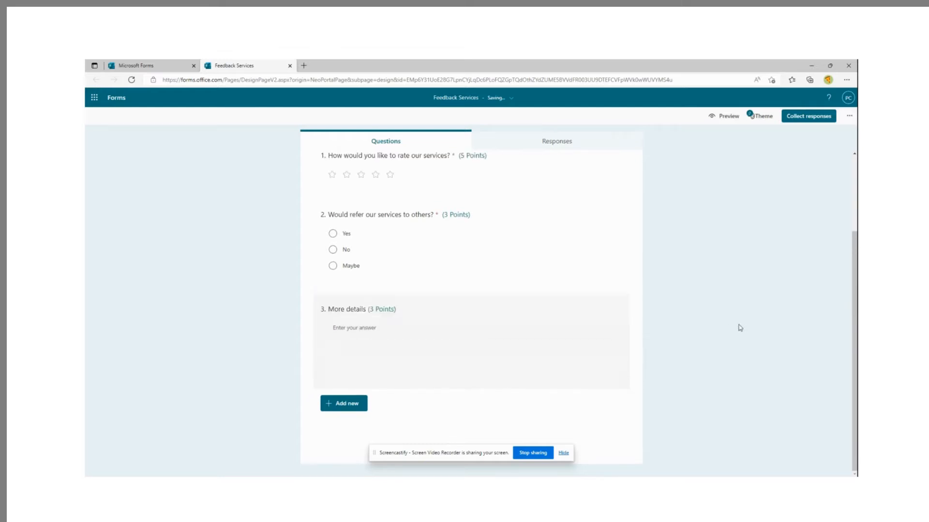
scroll(738, 326, "up", 1)
left_click(579, 440)
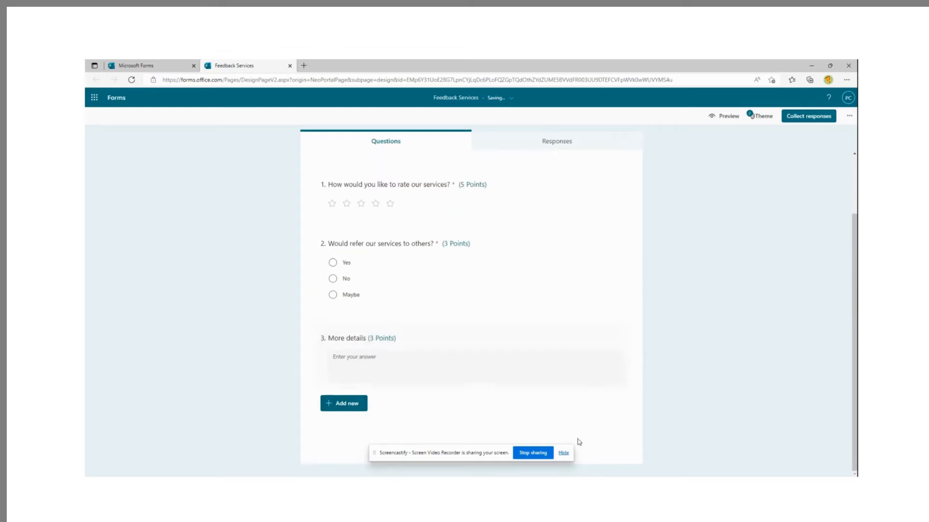
- In the quiz settings, enable a time duration and set it to 15 minutes
scroll(764, 319, "up", 2)
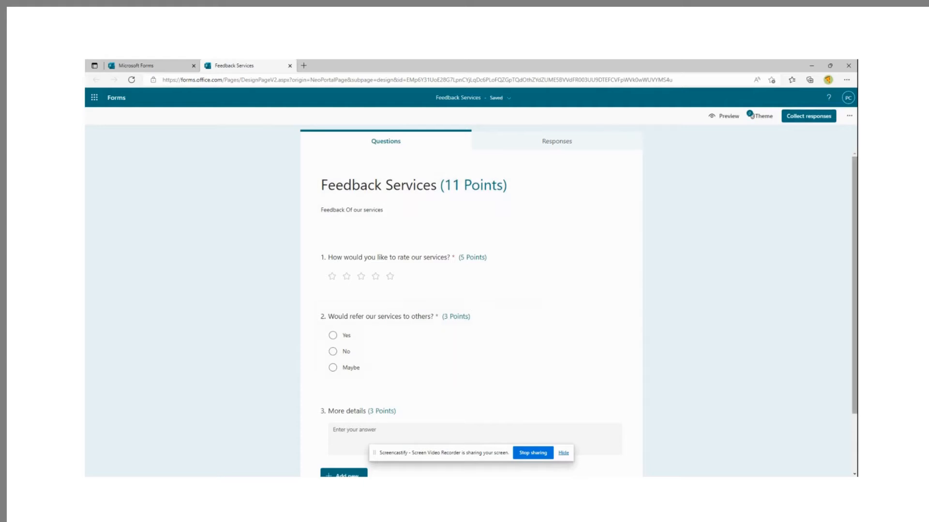
left_click(849, 116)
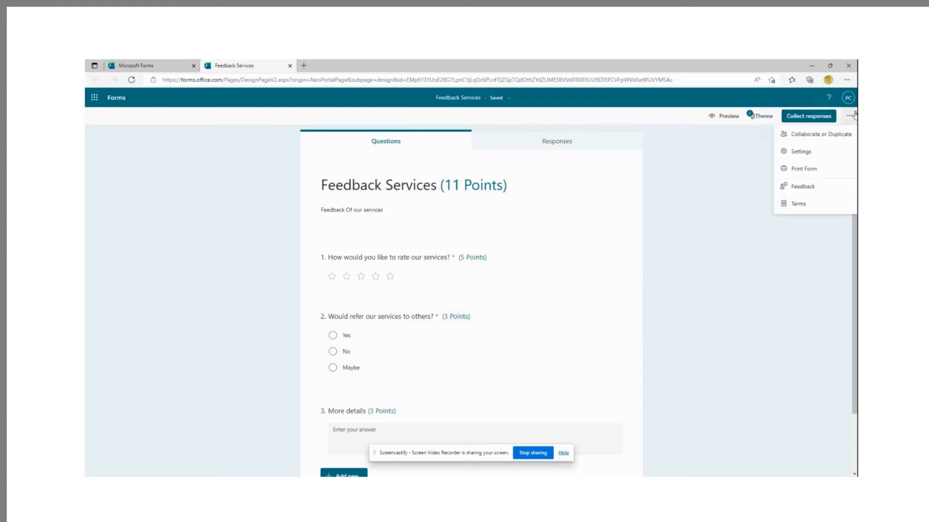
left_click(801, 152)
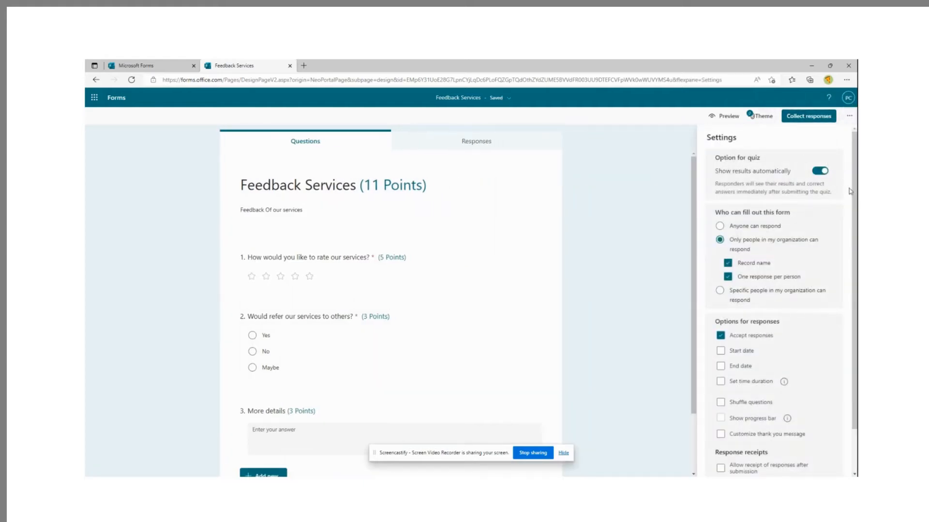
scroll(767, 378, "down", 1)
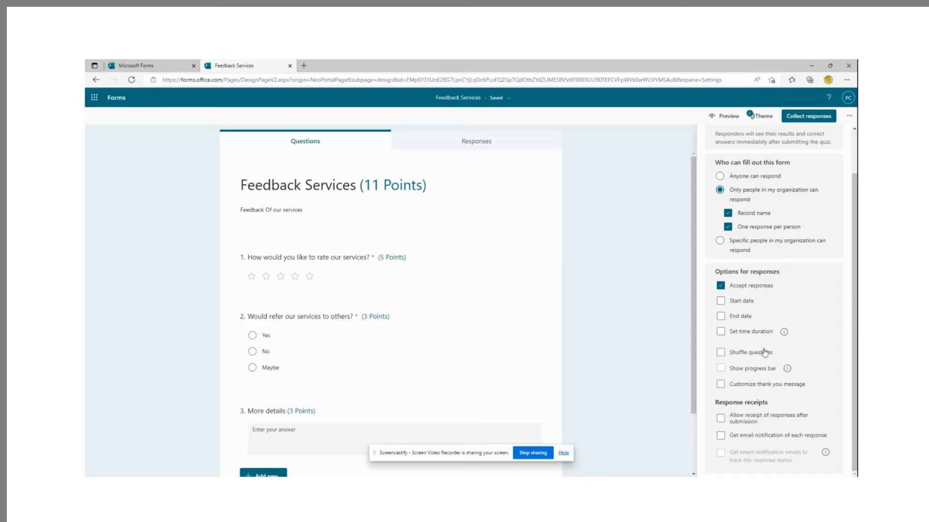
left_click(720, 333)
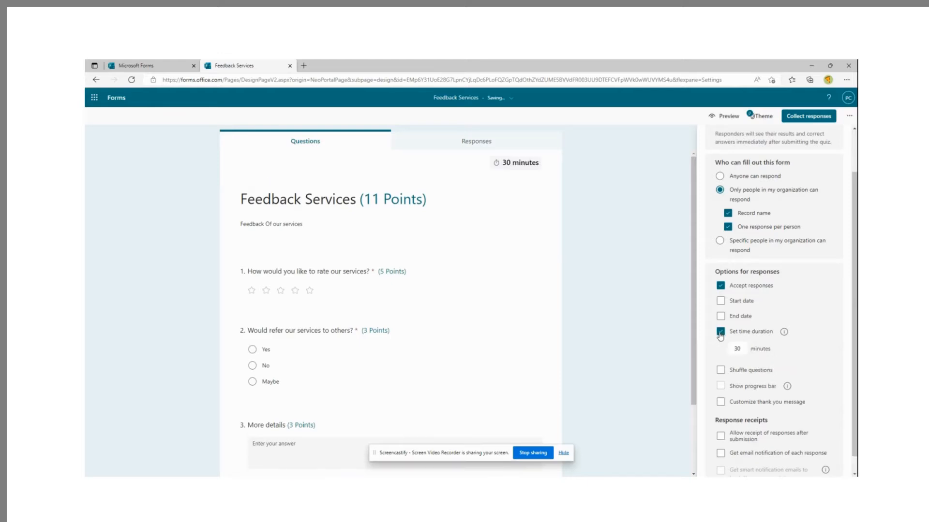
double_click(739, 349)
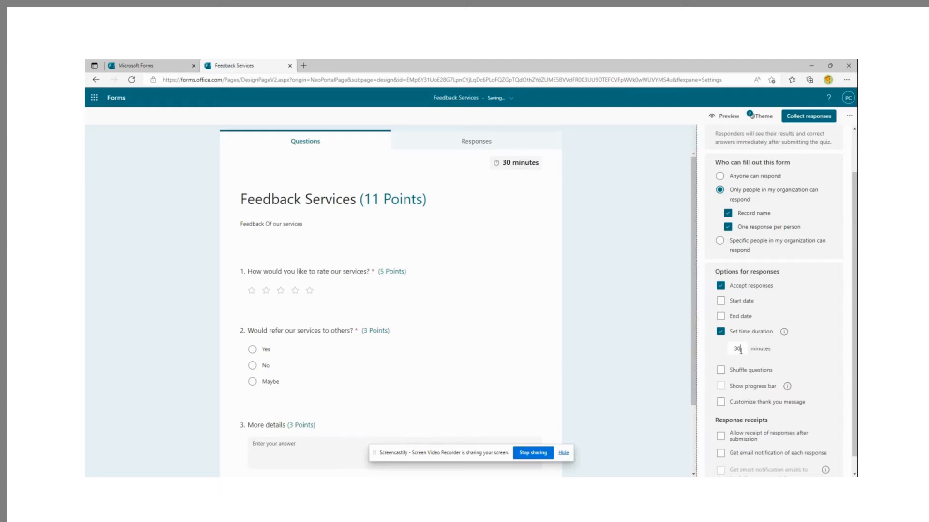
type("15")
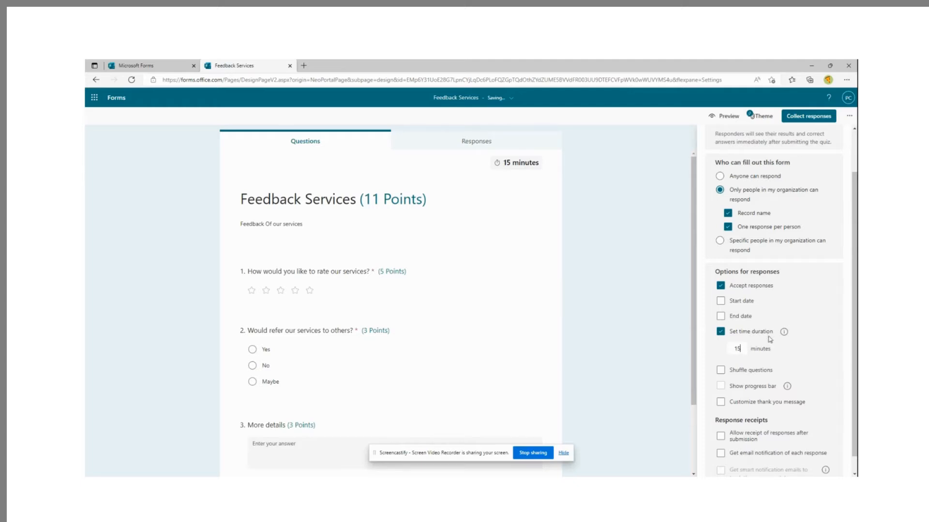
- Check the time duration option in the quiz settings and close the settings
mouse_move(785, 333)
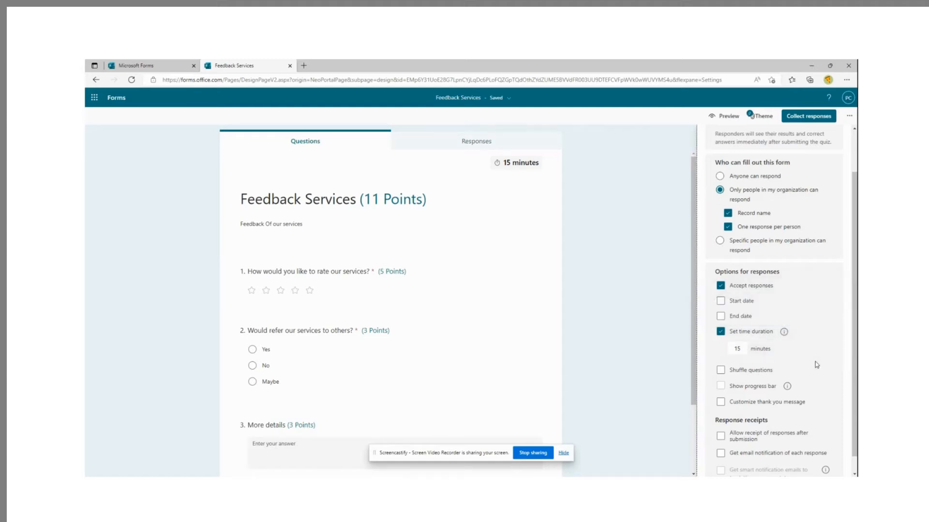
left_click(651, 287)
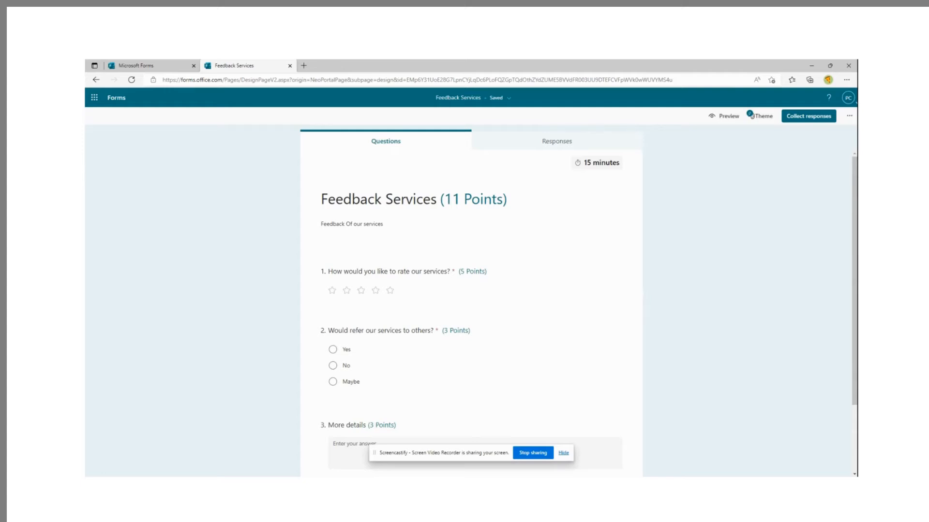
left_click(849, 116)
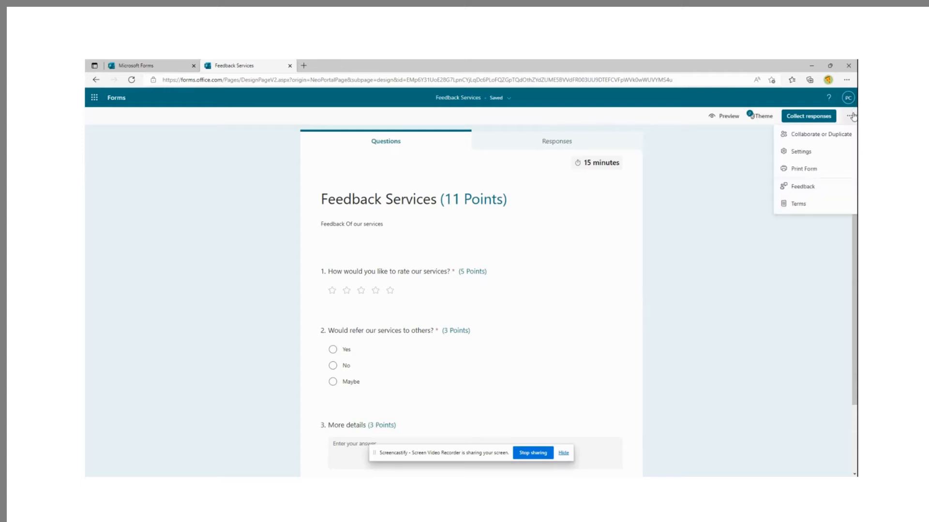
left_click(799, 151)
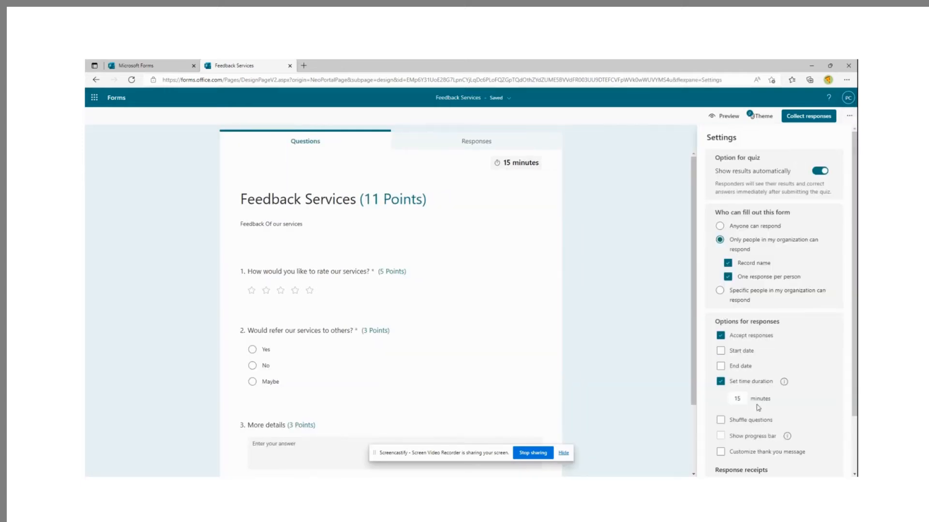
left_click(684, 147)
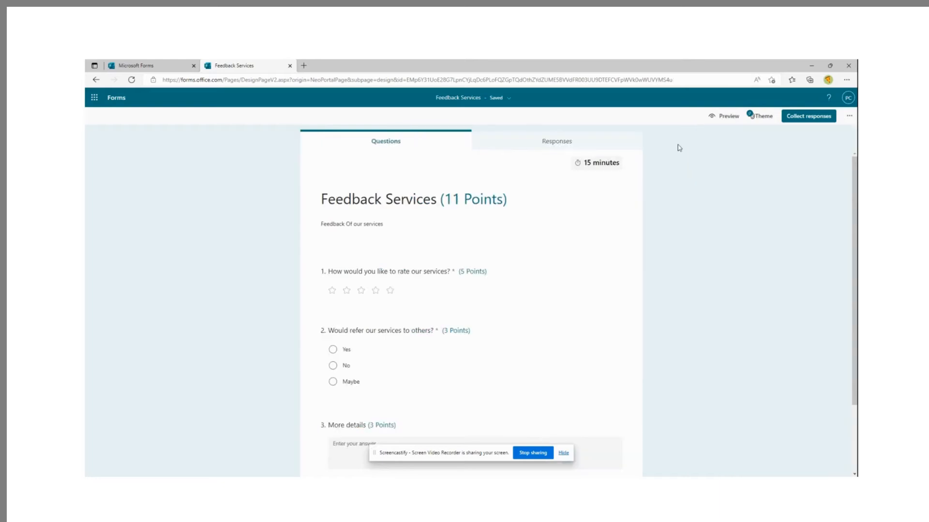
- Preview the quiz in computer view, start it to examine the timer and questions, and return to editing
left_click(723, 116)
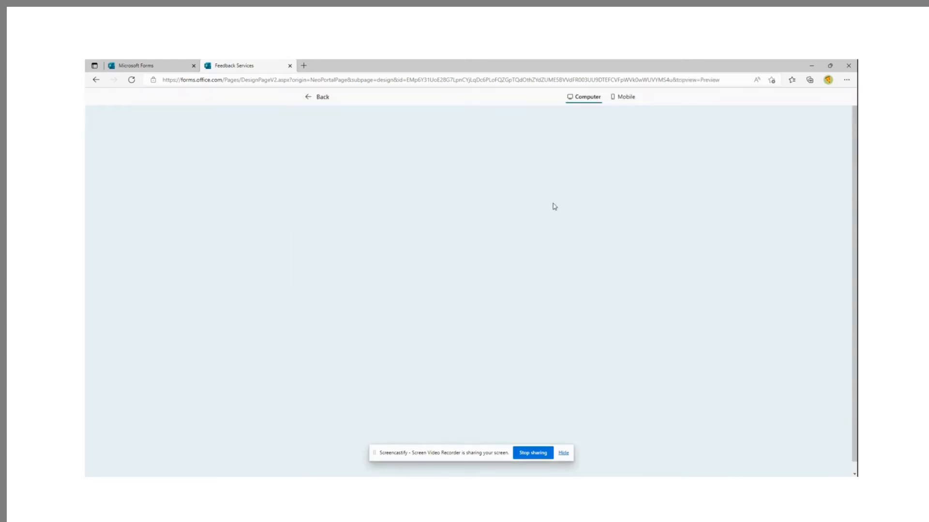
left_click(362, 314)
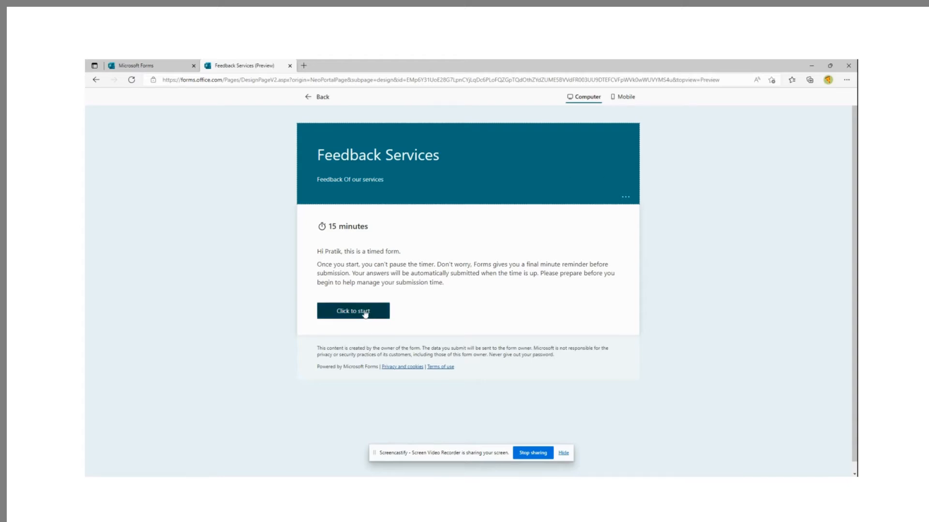
left_click(349, 316)
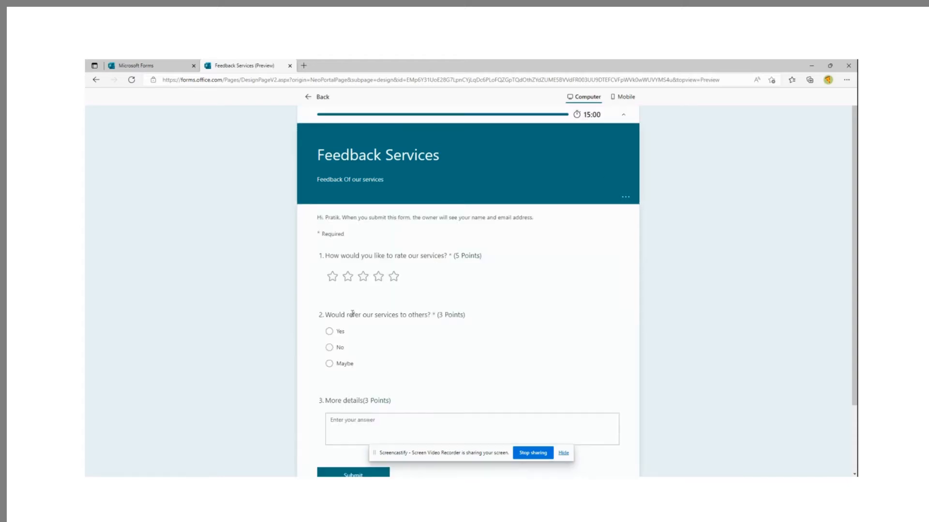
scroll(465, 346, "down", 2)
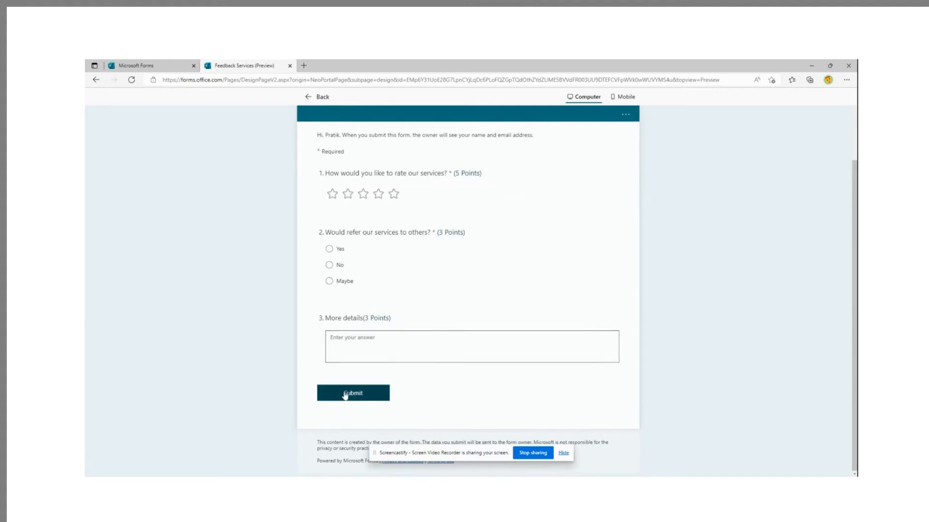
scroll(566, 265, "up", 2)
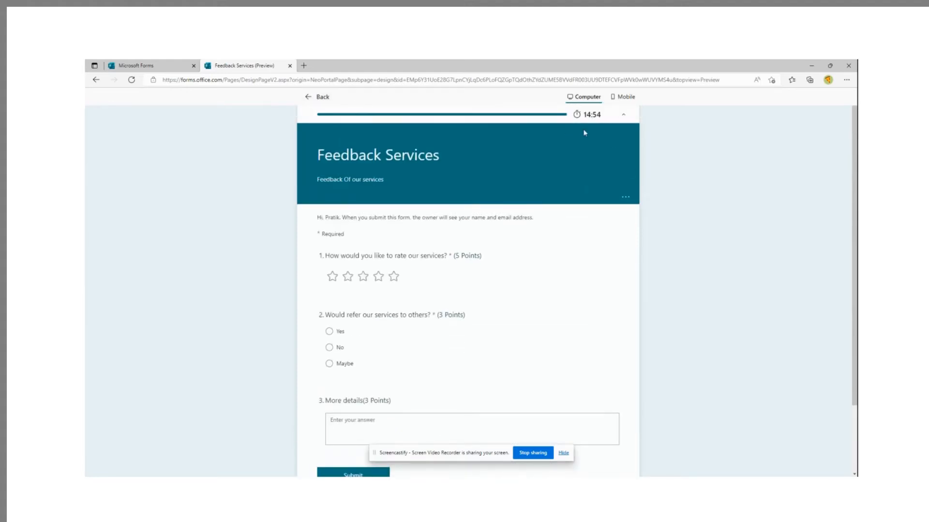
left_click(320, 97)
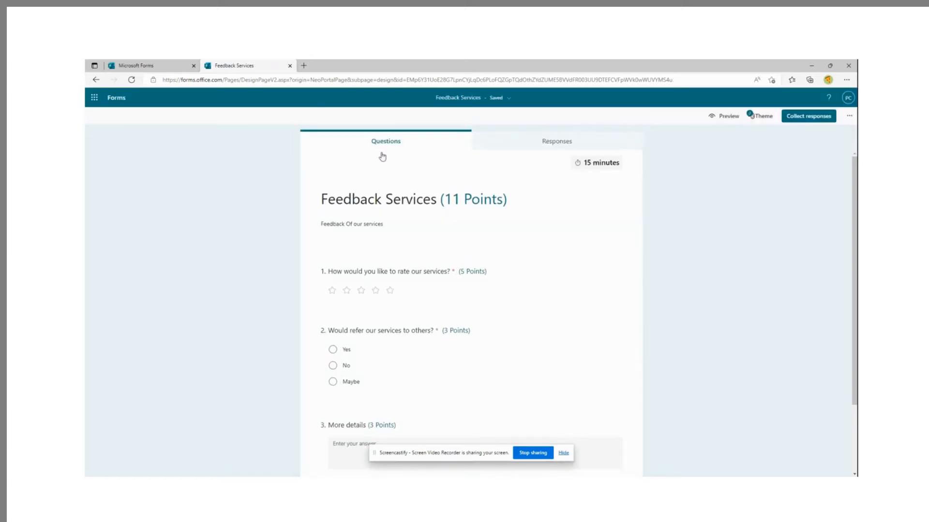
left_click(724, 116)
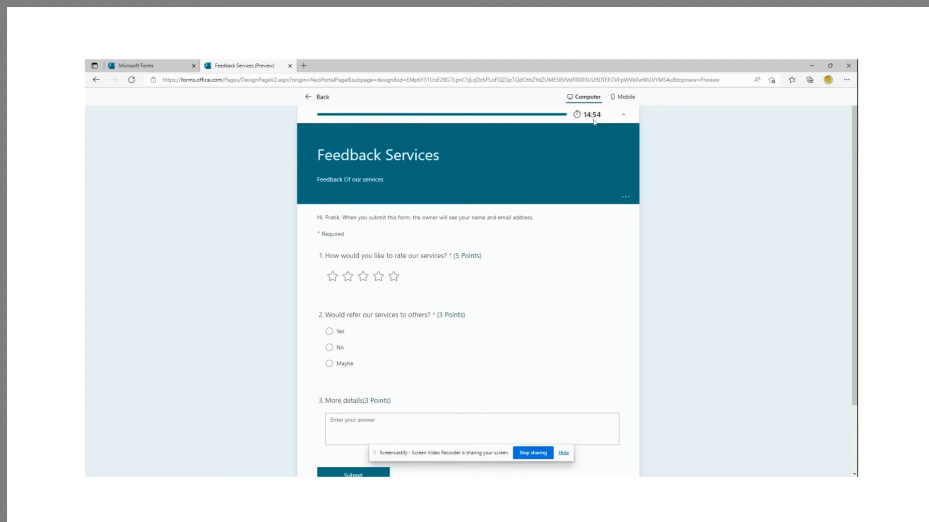
left_click(318, 96)
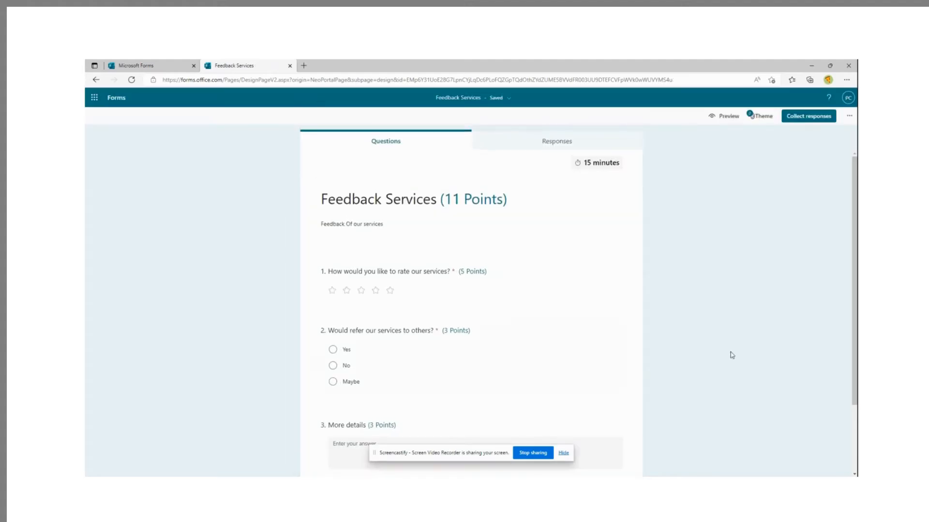
- Review who can respond in the send and collect options, and copy the quiz's response link
left_click(819, 117)
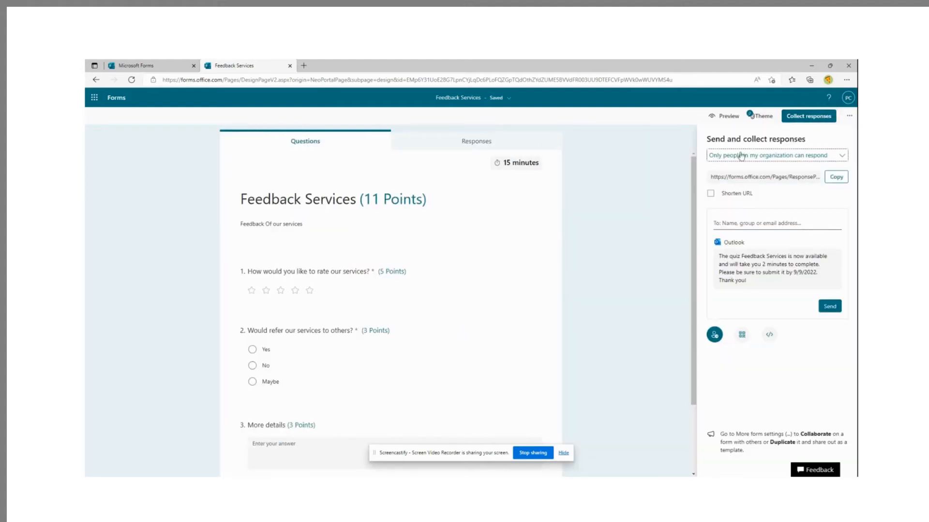
left_click(842, 157)
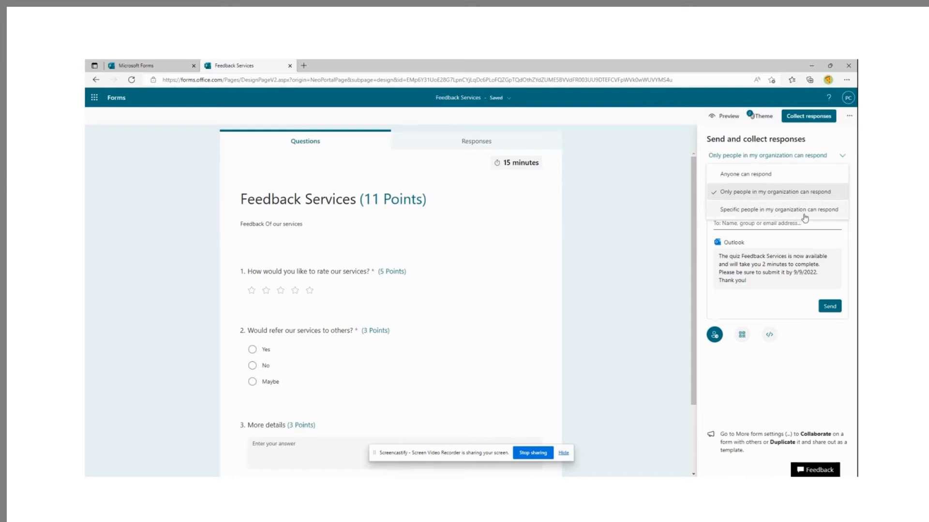
left_click(760, 417)
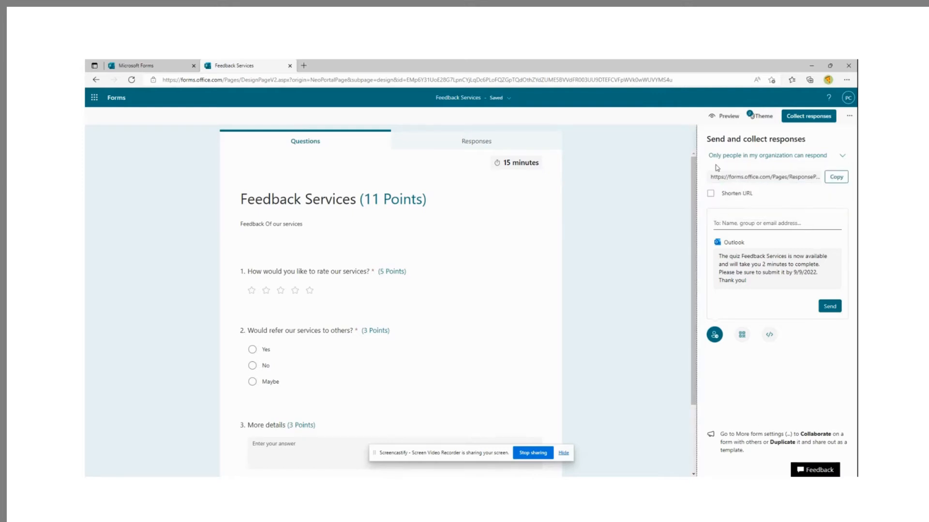
left_click(841, 155)
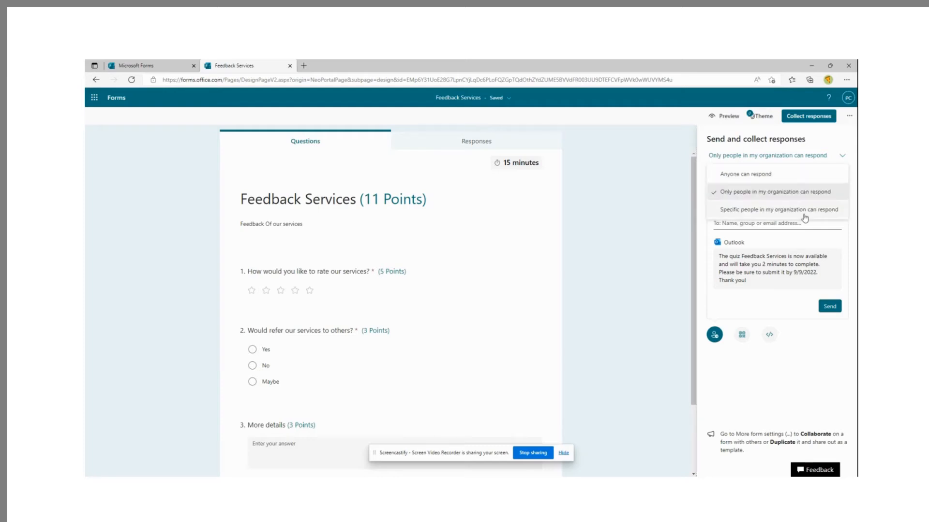
left_click(761, 420)
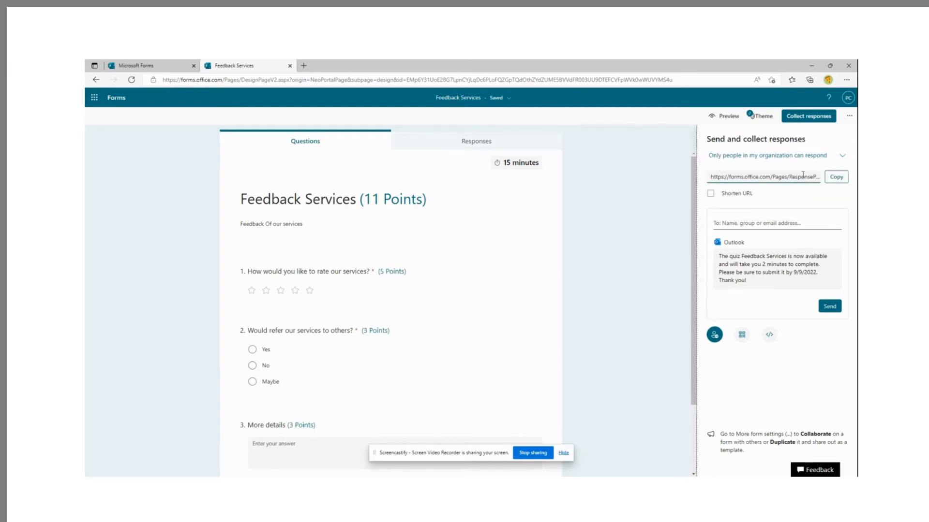
left_click(836, 177)
left_click(712, 194)
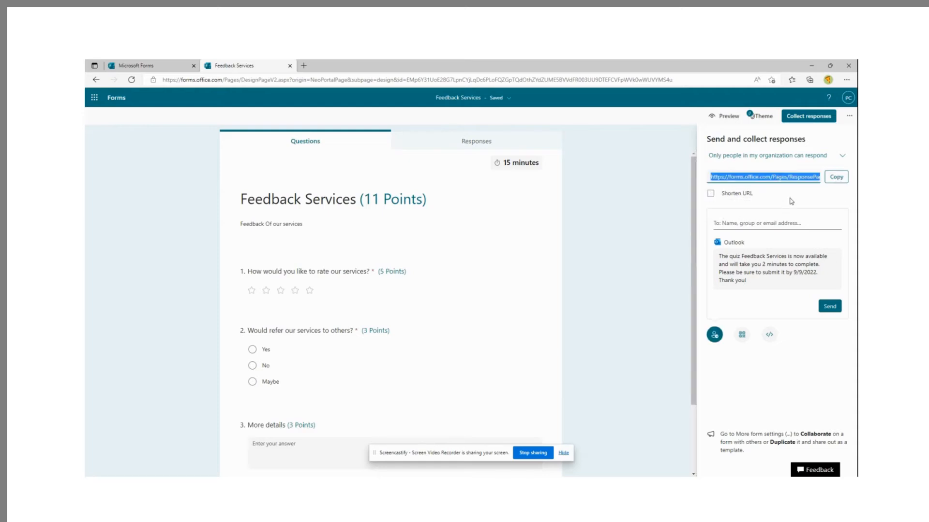
- Send the quiz invitation by Outlook to a colleague found by name, keeping the default message
left_click(752, 225)
type("Sigar")
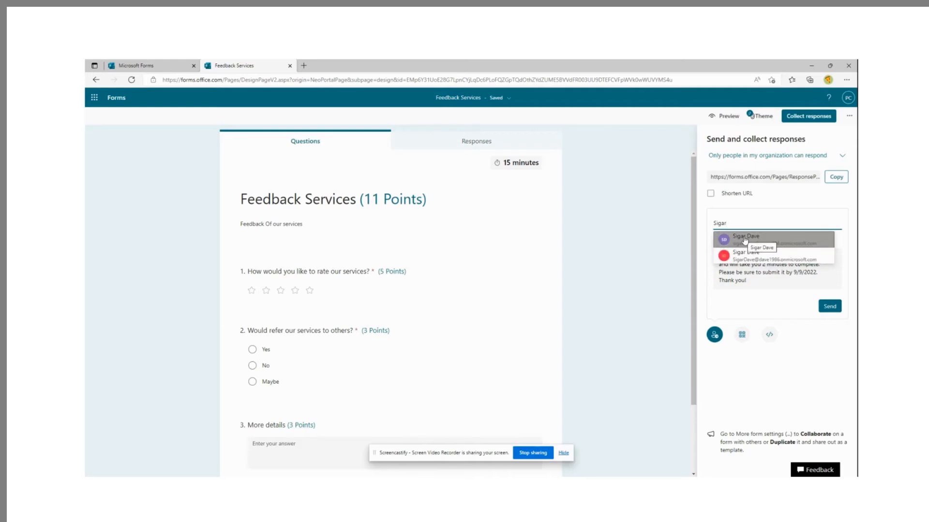
left_click(745, 240)
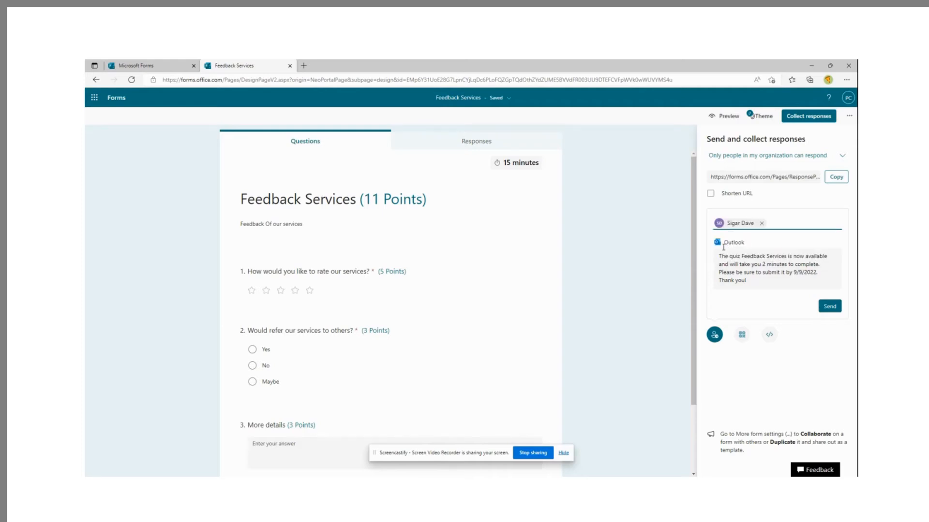
left_click(830, 307)
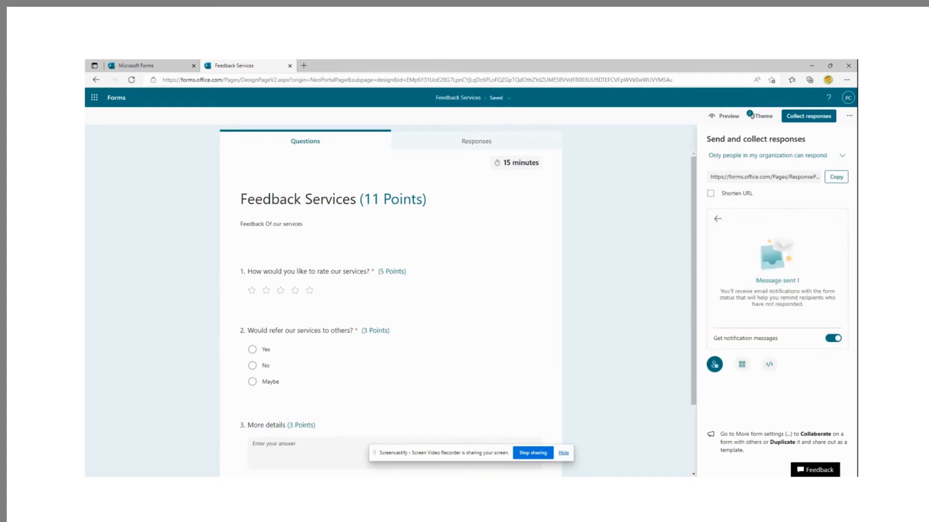
- Switch to the recipient's Outlook mailbox, check the signed-in account and open the Feedback Services invitation email
mouse_move(305, 485)
left_click(305, 453)
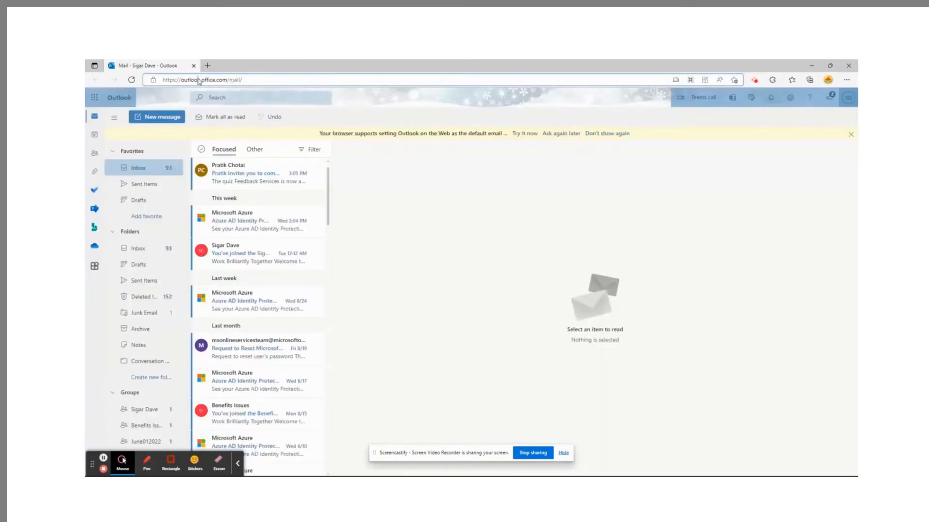
left_click(851, 102)
left_click(502, 205)
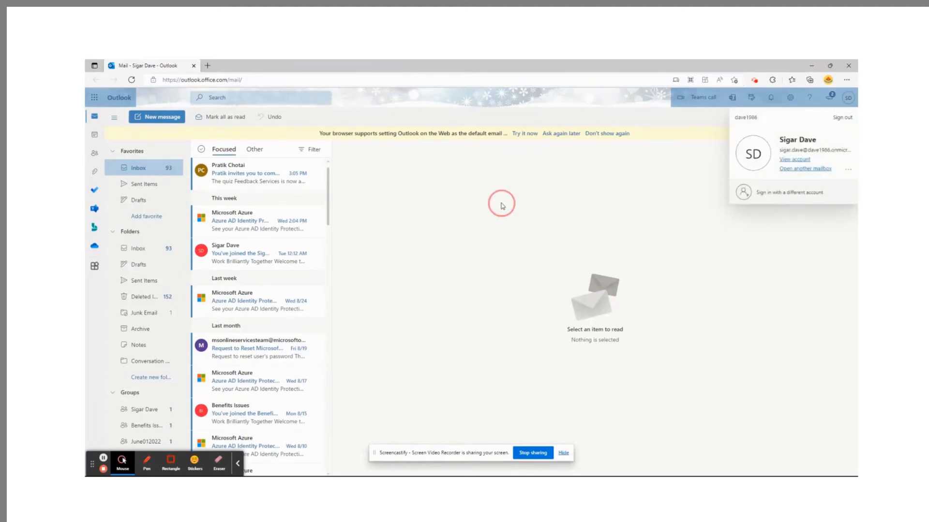
left_click(238, 176)
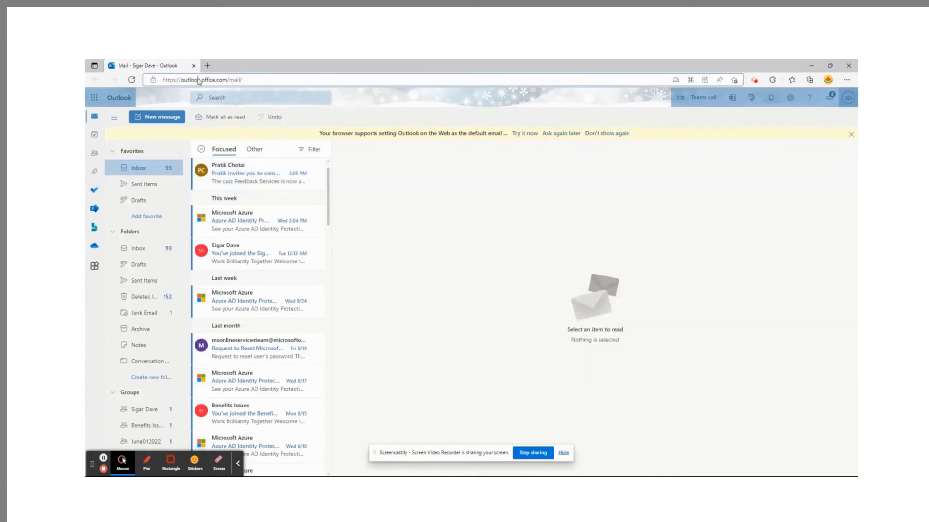
left_click(851, 101)
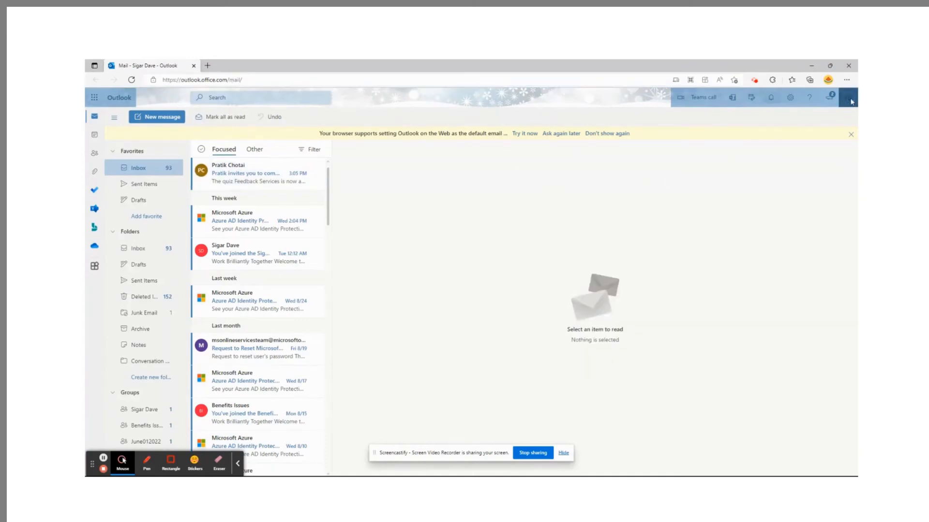
left_click(501, 204)
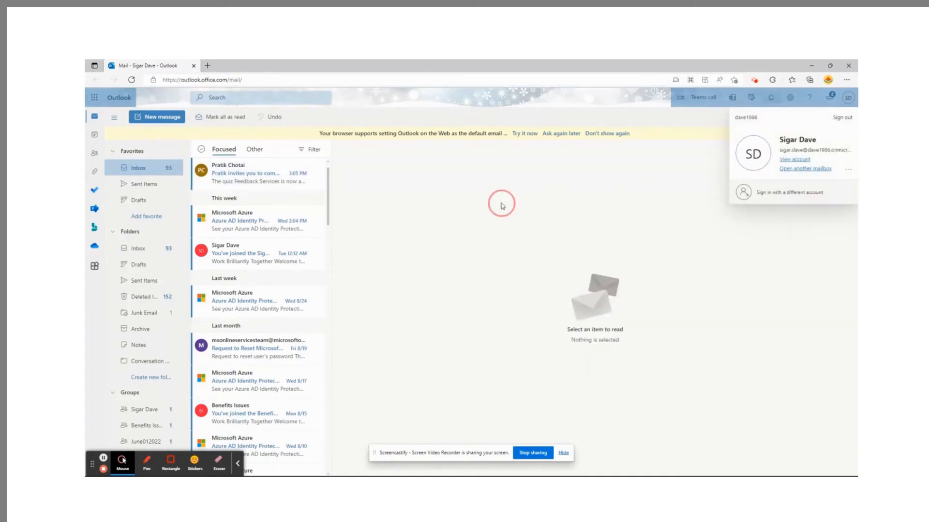
left_click(238, 176)
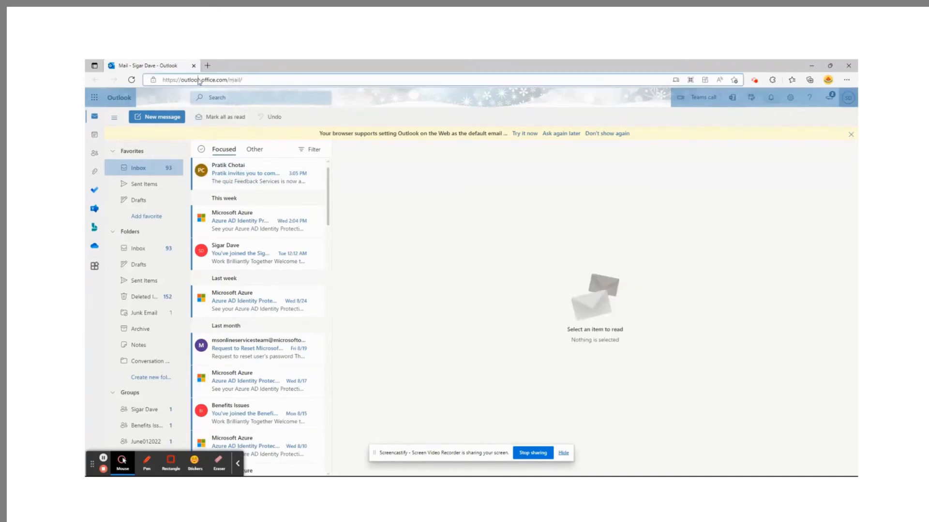
left_click(850, 100)
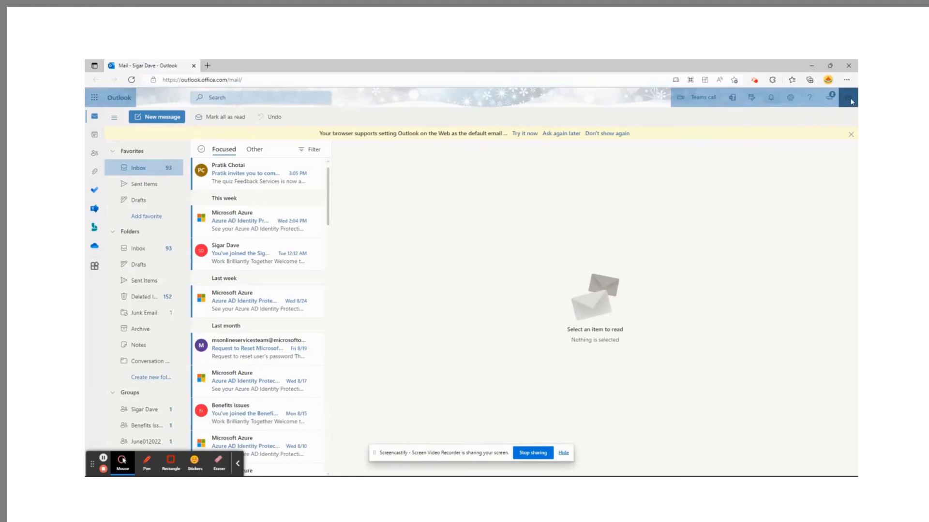
left_click(501, 206)
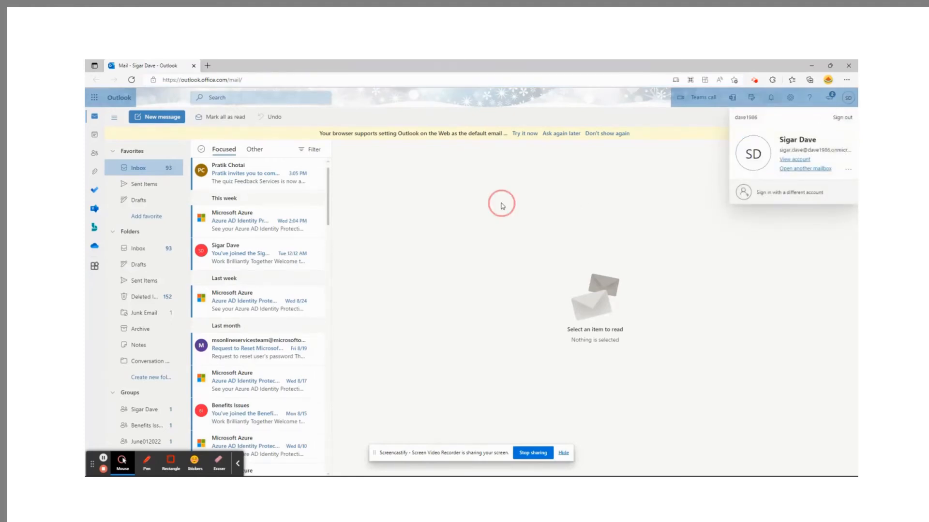
left_click(237, 177)
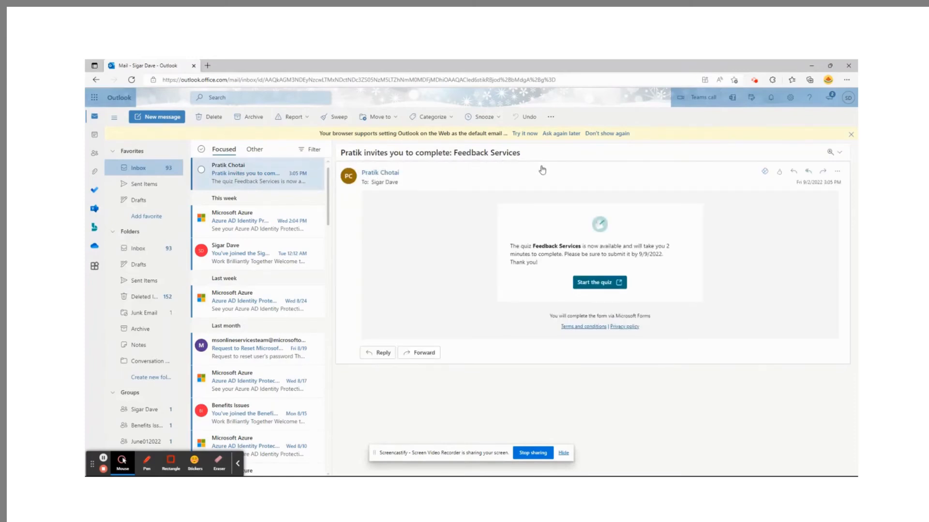
- Open the quiz from the invitation email and examine the time limit and timed-form notice on its start page
left_click(604, 289)
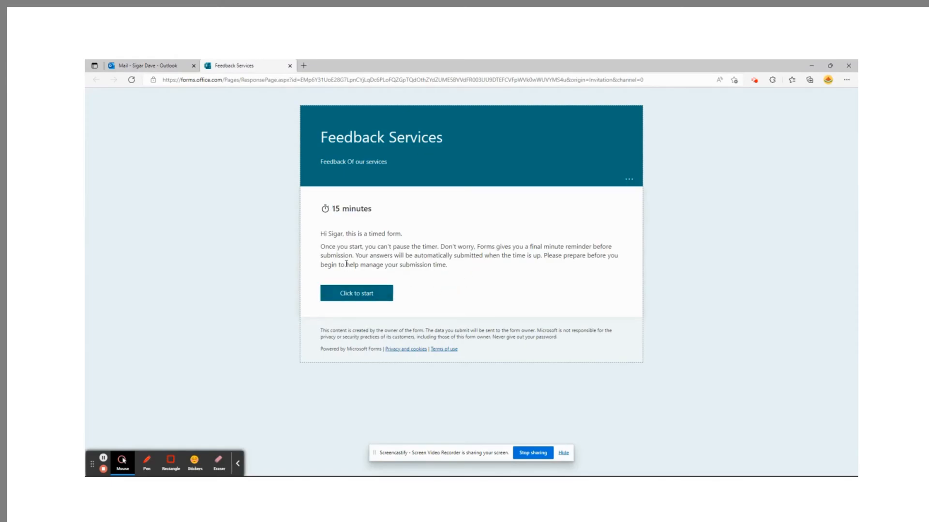
left_click_drag(319, 247, 616, 266)
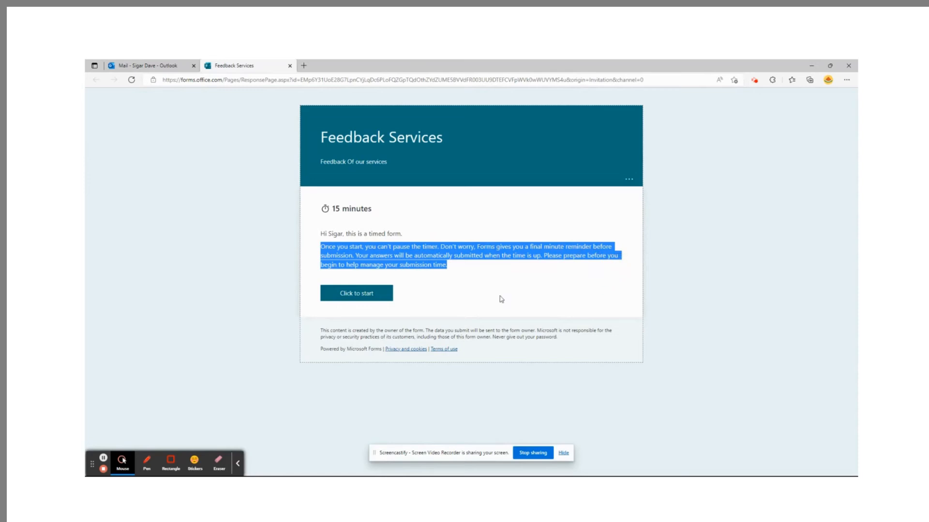
left_click(482, 297)
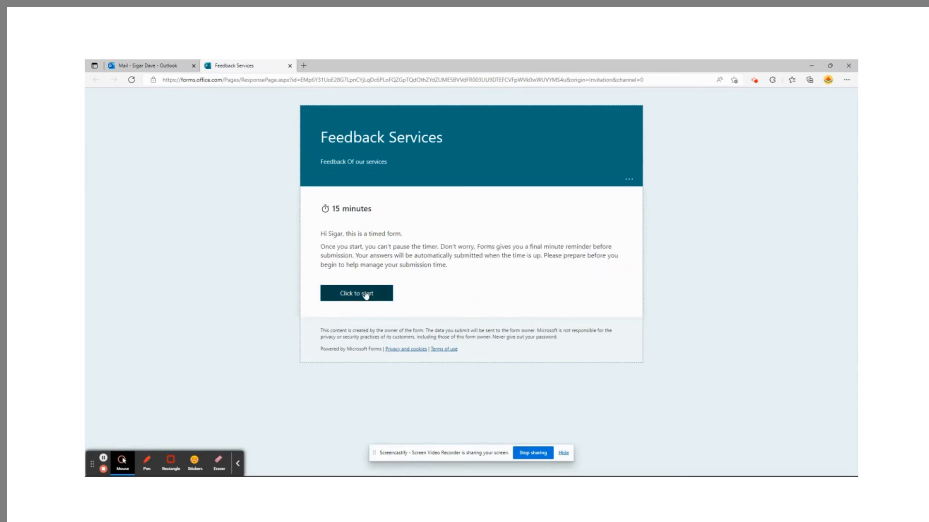
left_click_drag(331, 210, 373, 209)
left_click(464, 279)
left_click_drag(321, 247, 616, 266)
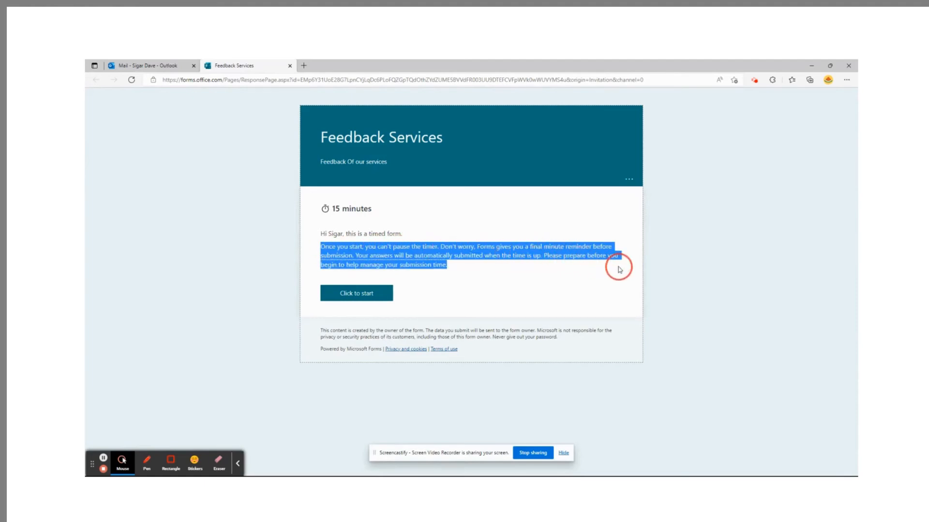
- Reread the 15-minute limit and the notice about the timer and automatic submission before starting the quiz
left_click(482, 297)
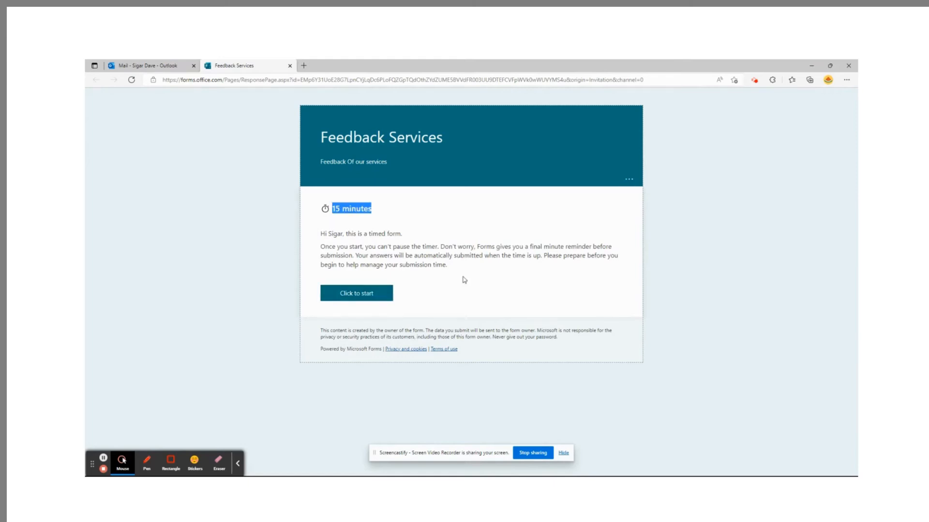
left_click(462, 276)
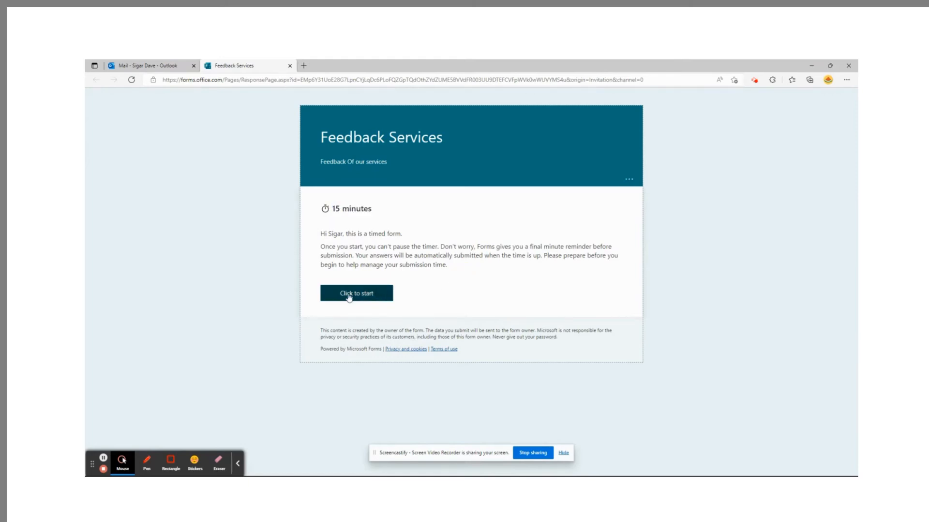
left_click_drag(319, 250, 617, 268)
left_click(482, 297)
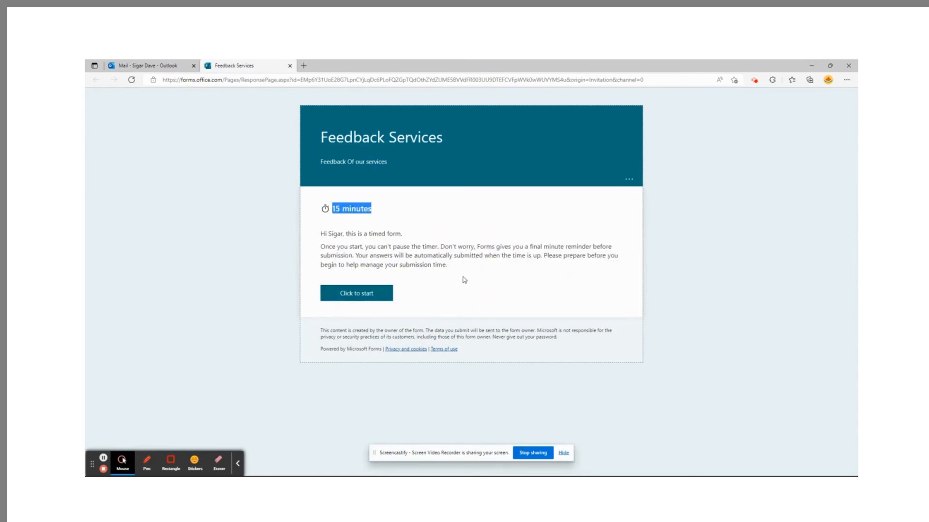
left_click(463, 277)
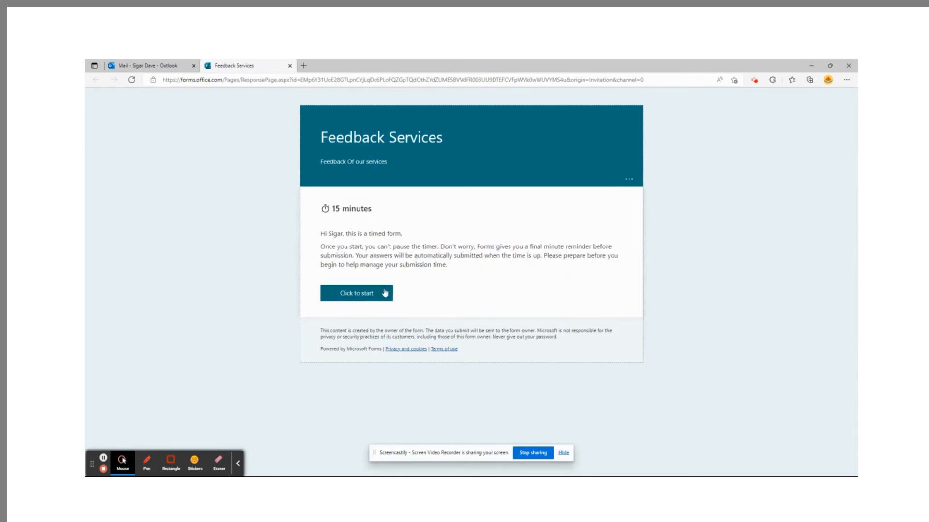
left_click_drag(321, 248, 616, 266)
left_click(482, 297)
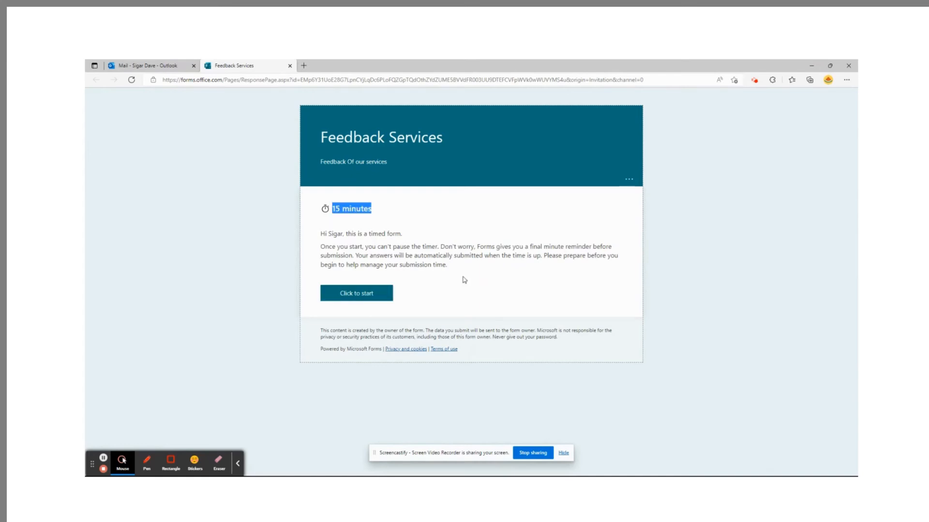
left_click(464, 277)
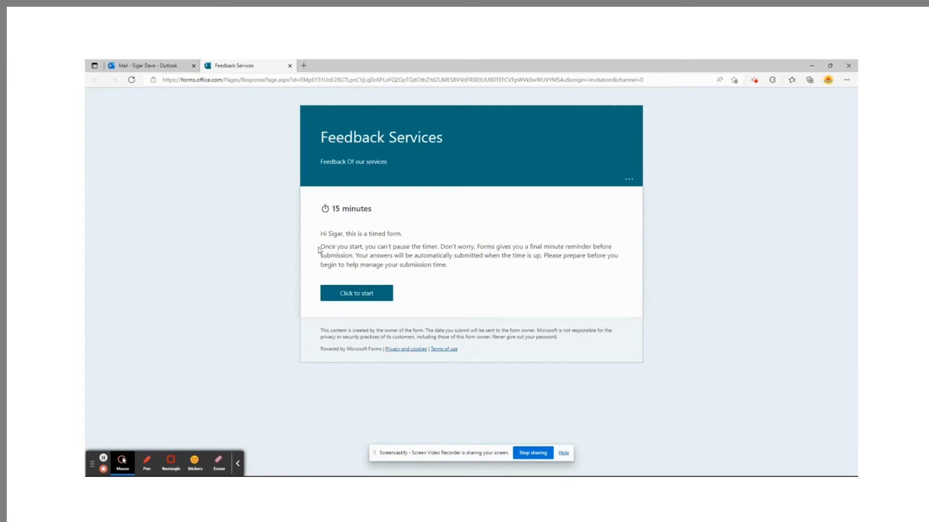
left_click_drag(319, 250, 619, 267)
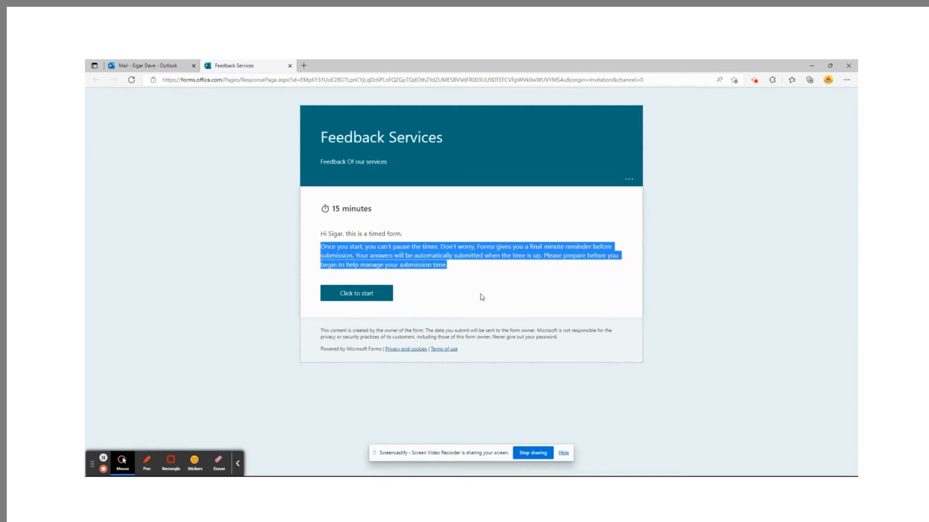
left_click(482, 297)
- Start the timed quiz and show the additional options in its header
left_click(366, 295)
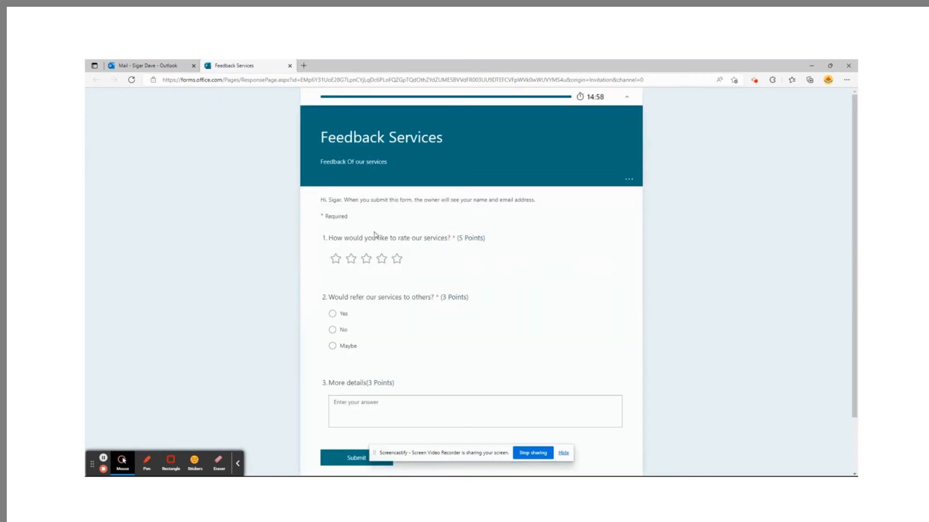
left_click(629, 179)
left_click(629, 179)
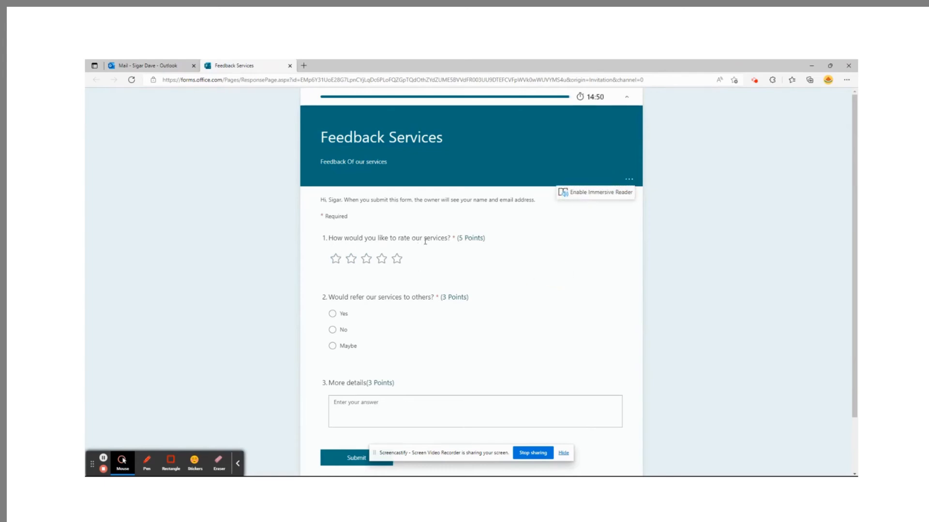
- Answer the quiz with five stars, Yes for referring the services and "Nice Service" as more details, and submit it
left_click(396, 259)
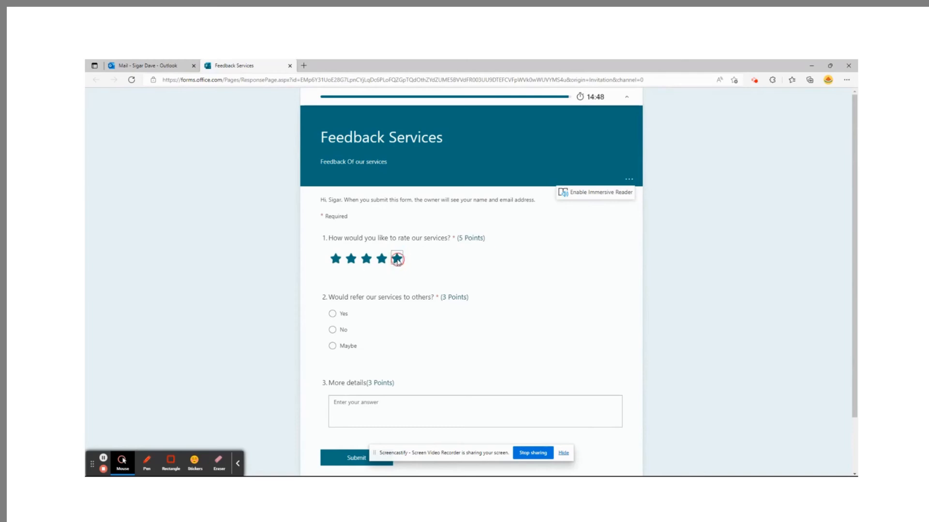
scroll(521, 277, "down", 1)
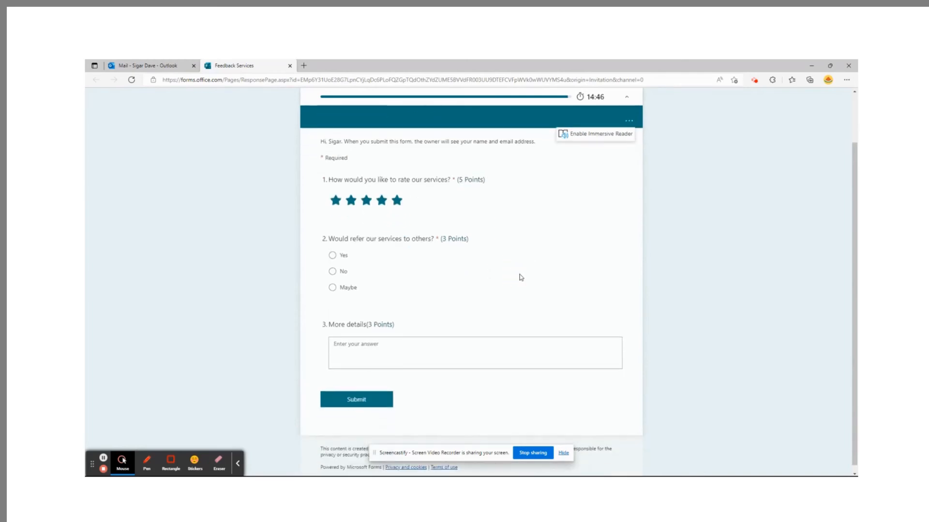
left_click(332, 256)
left_click(366, 359)
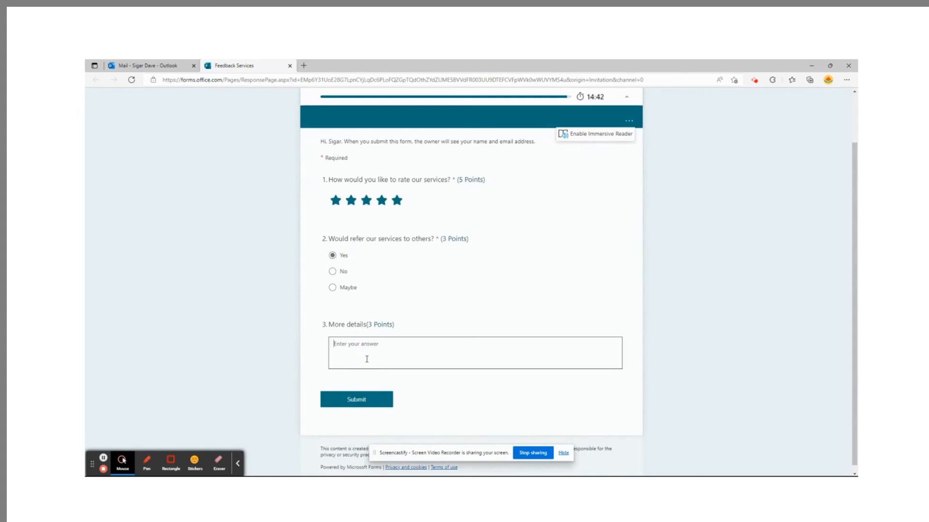
type("Nice Service")
left_click(369, 401)
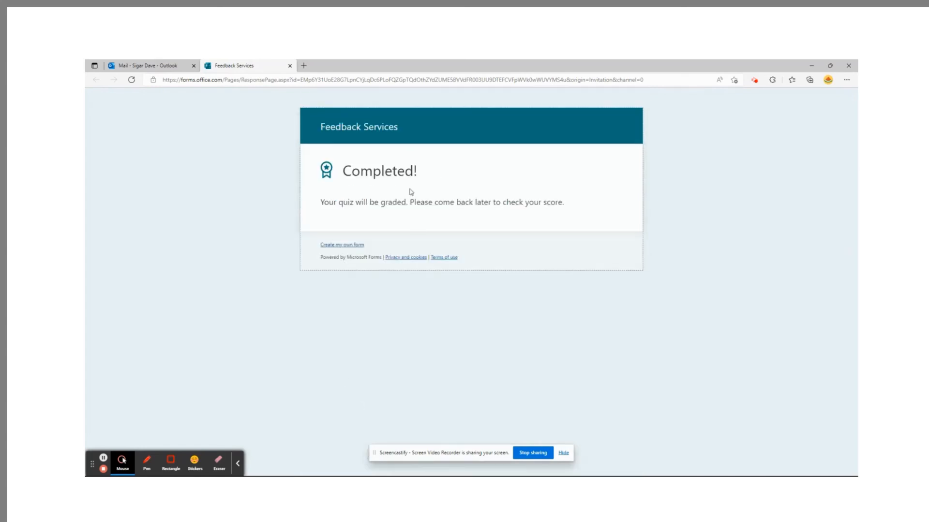
left_click_drag(317, 208, 660, 207)
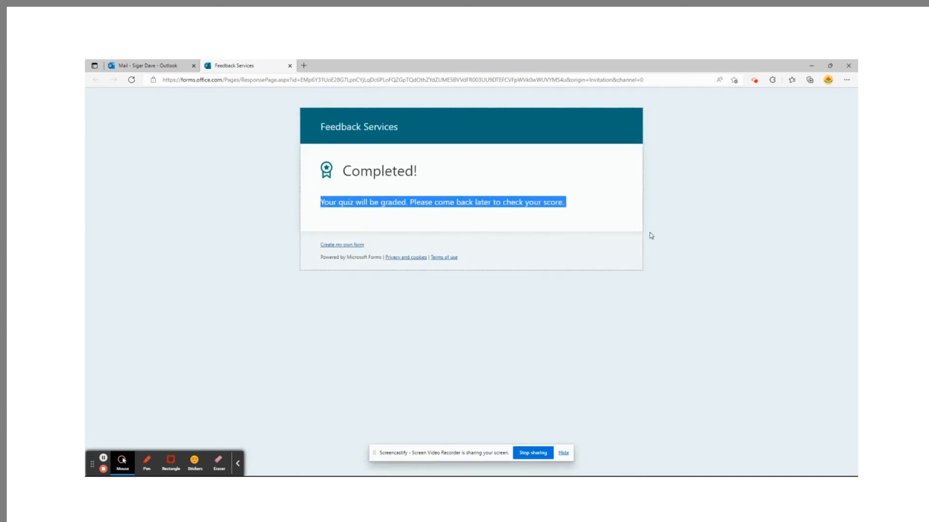
left_click(637, 329)
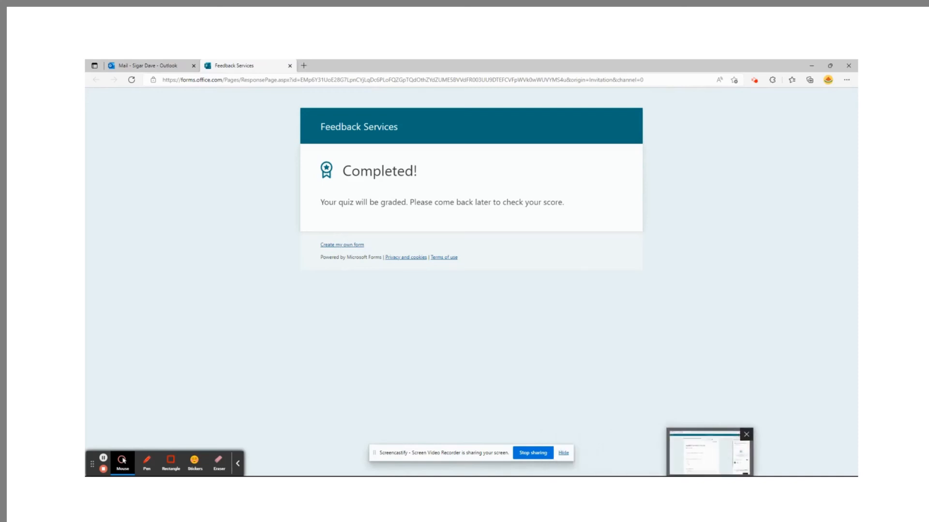
- Switch to the quiz owner's Microsoft Forms window and examine the summary of responses
left_click(709, 454)
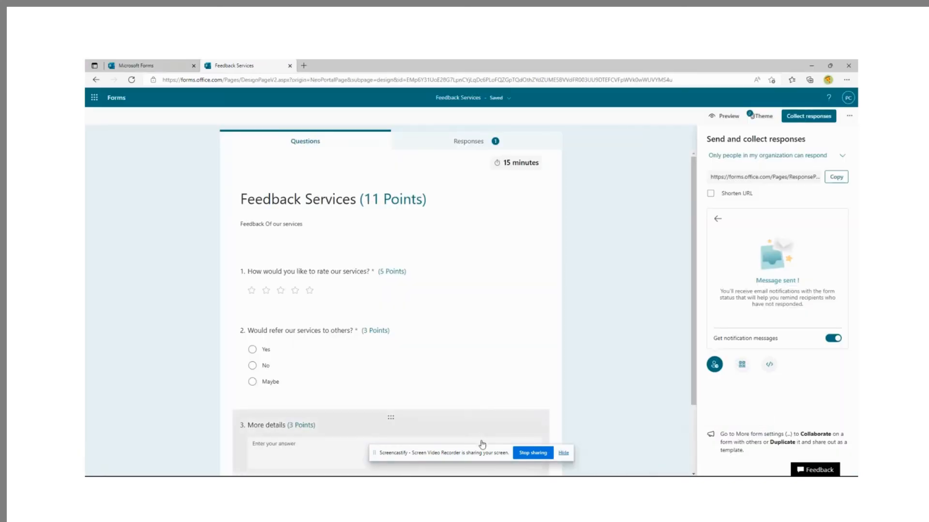
left_click(471, 148)
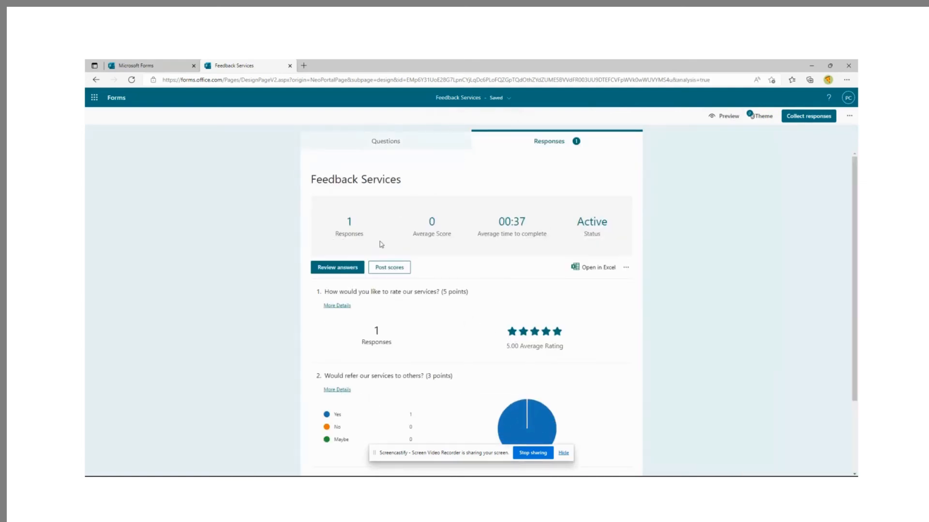
scroll(564, 206, "down", 1)
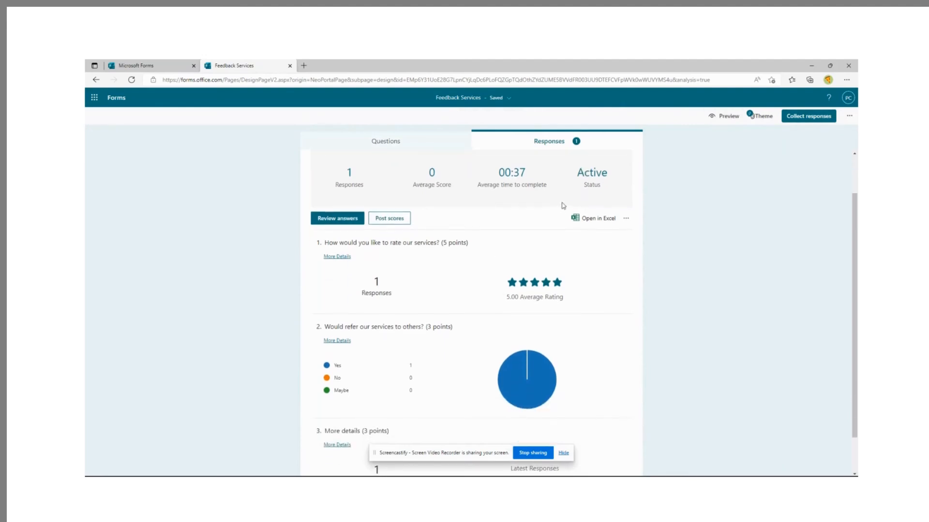
- Review the submitted answers, score questions 1 to 3 with 5, 3 and 3 points, and return to the response summary
left_click(319, 220)
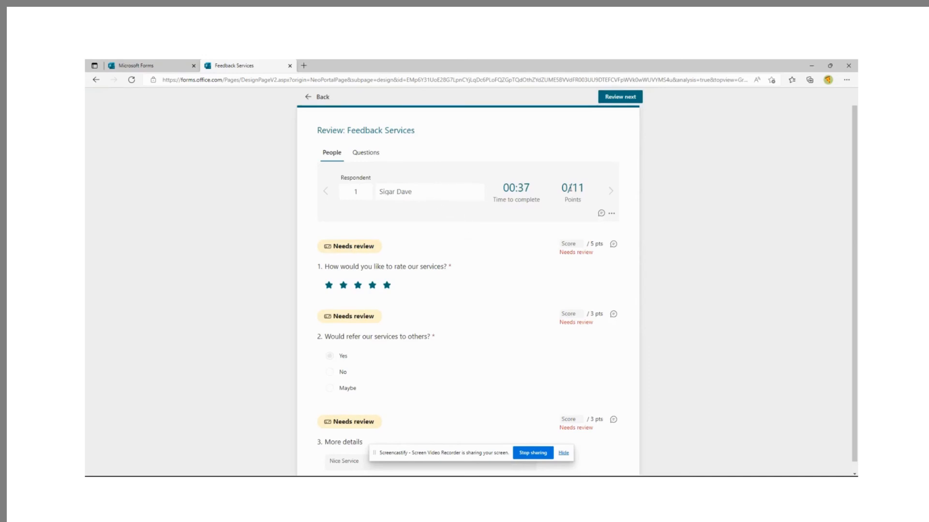
left_click(572, 244)
type("5")
scroll(532, 236, "down", 1)
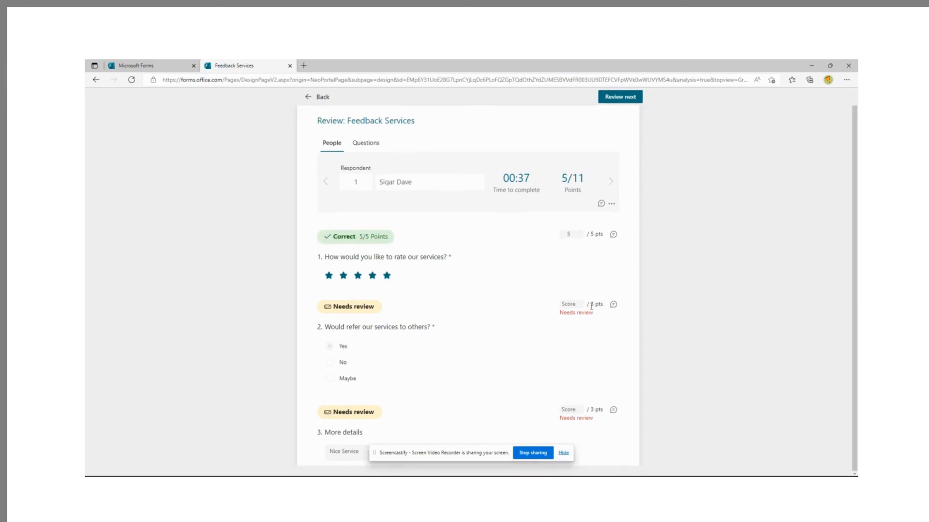
left_click(577, 304)
type("5")
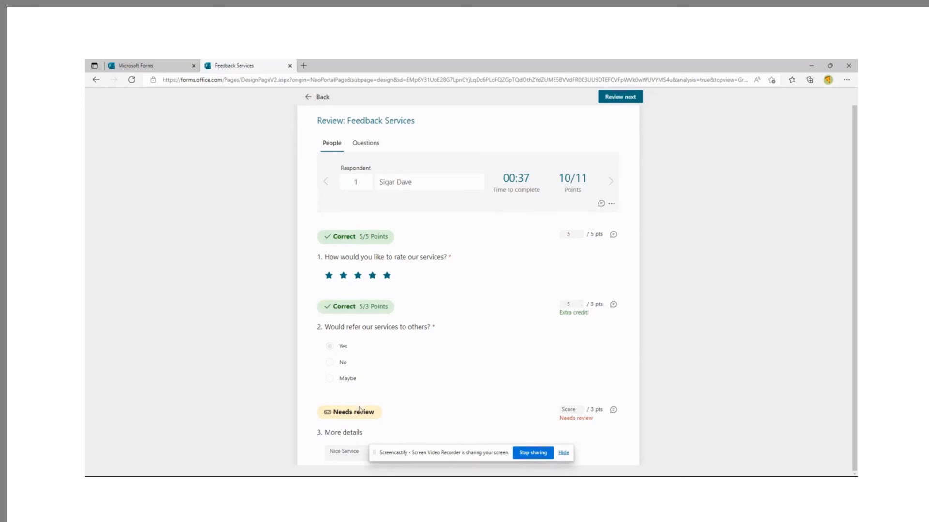
double_click(572, 301)
type("3")
left_click(574, 409)
type("3")
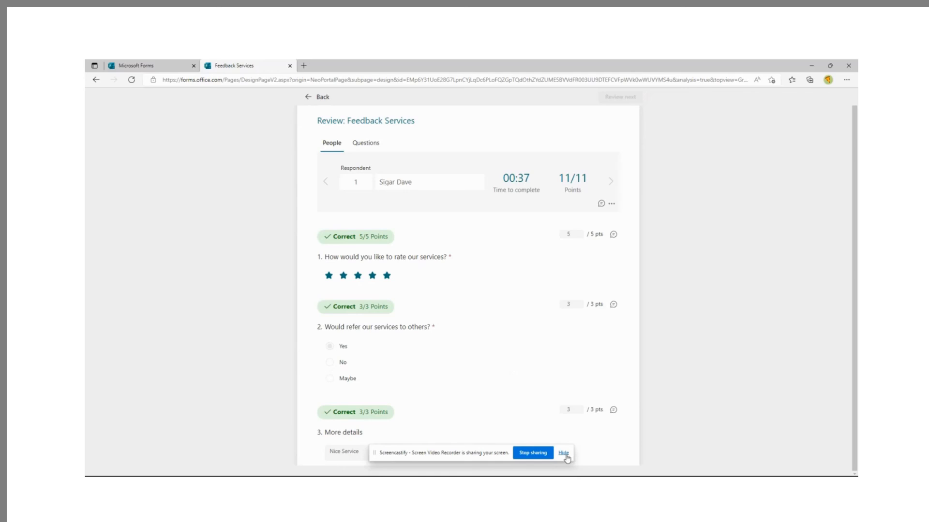
left_click(563, 454)
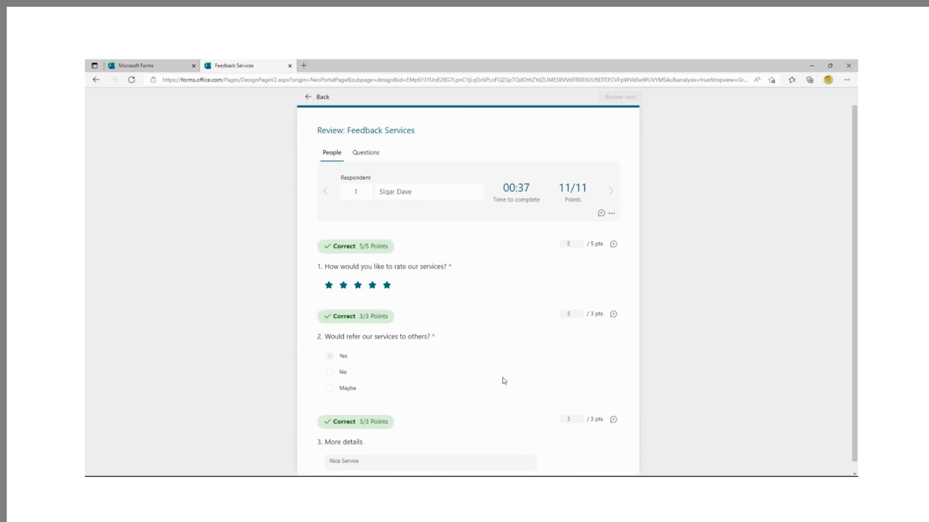
left_click(312, 96)
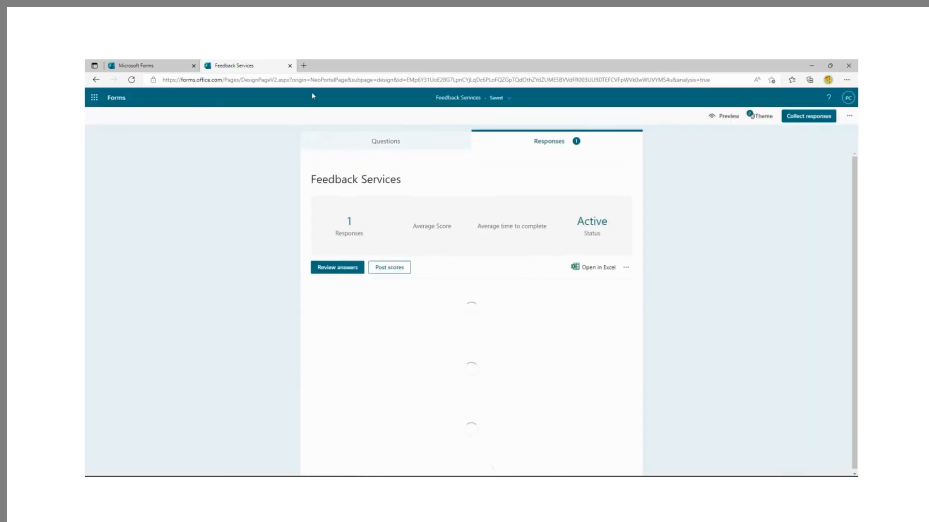